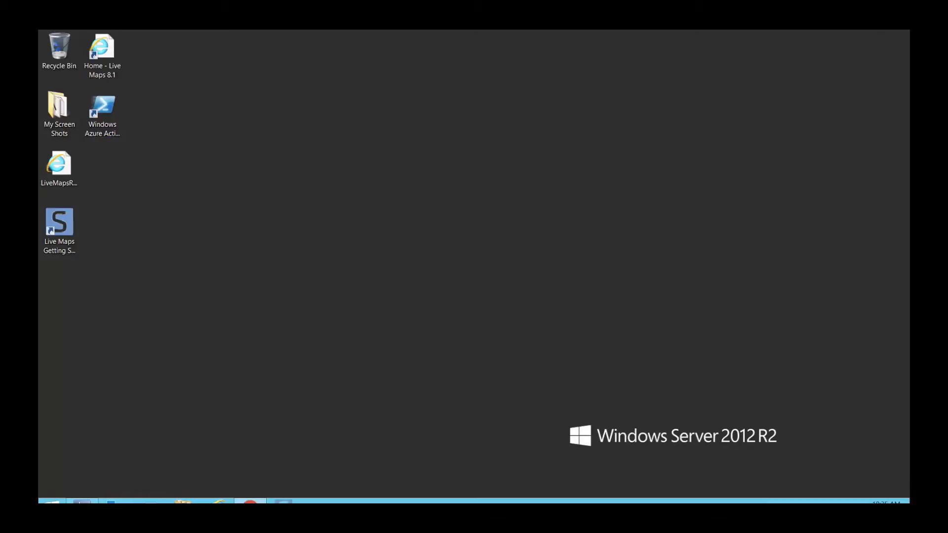
- Launch the Savision Live Maps Authoring Console and log on to management server SA-SCOM01.Savision.local using integrated security
click(51, 500)
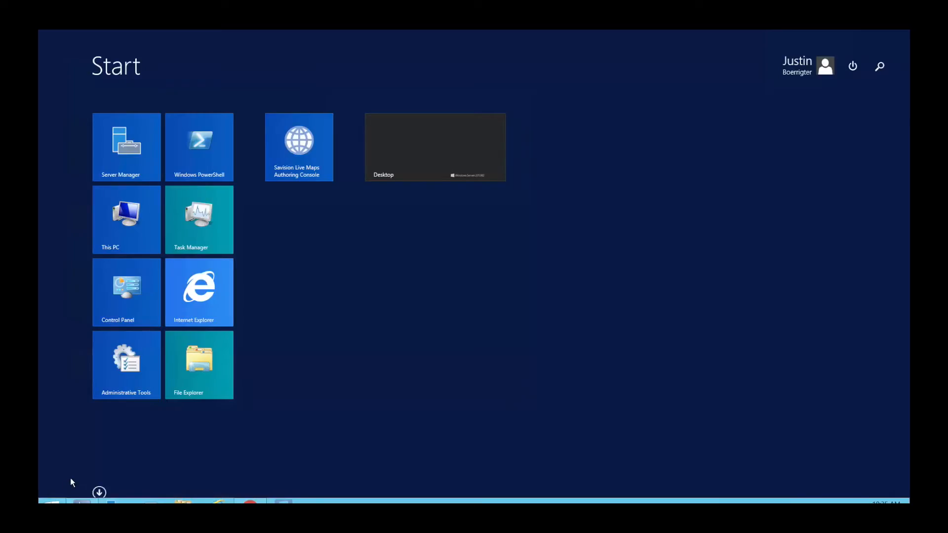
text(live Maps Authoring Console)
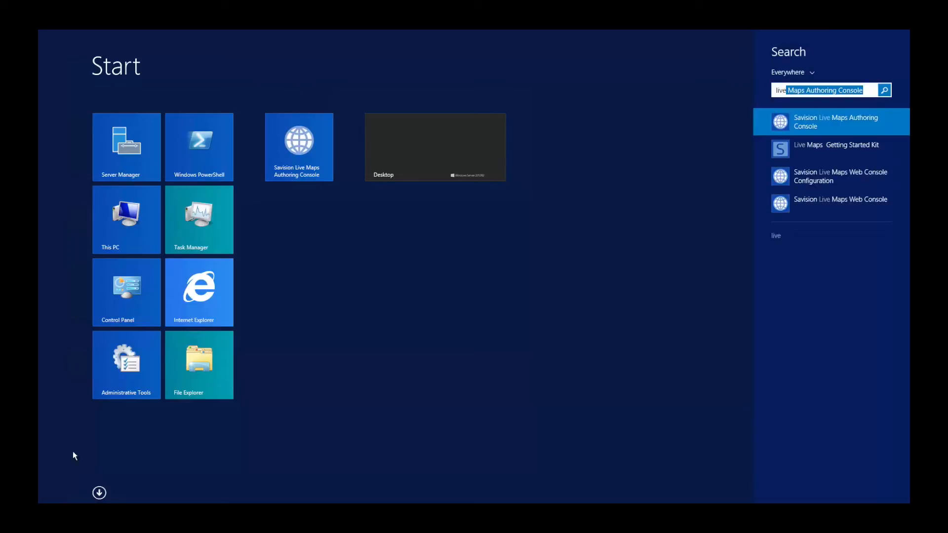
click(813, 124)
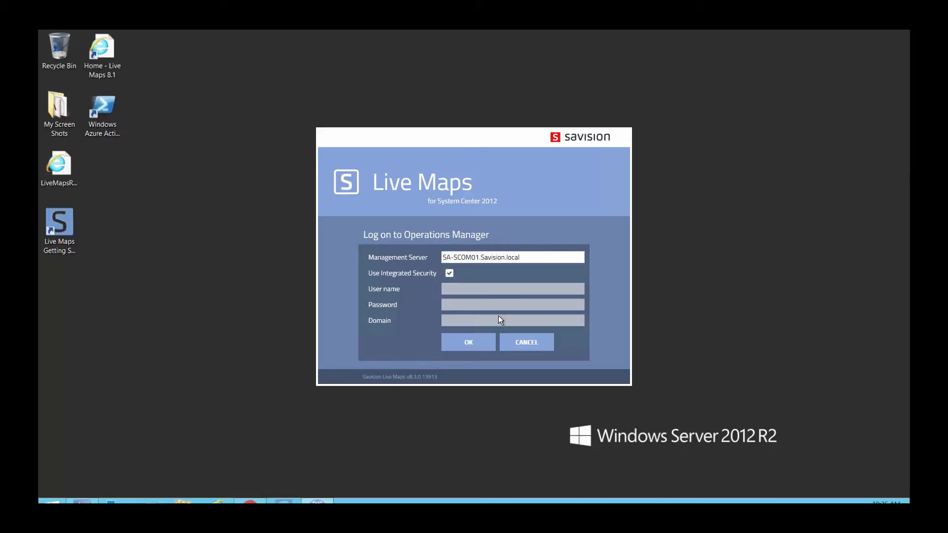
click(483, 350)
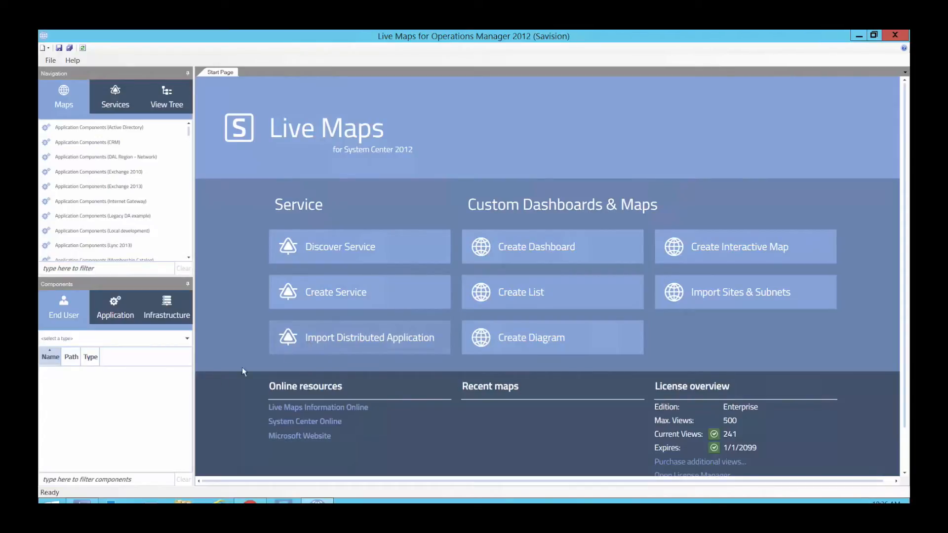
- Switch to the Operations Manager console, view the Distributed Applications list, and return to Live Maps
click(83, 500)
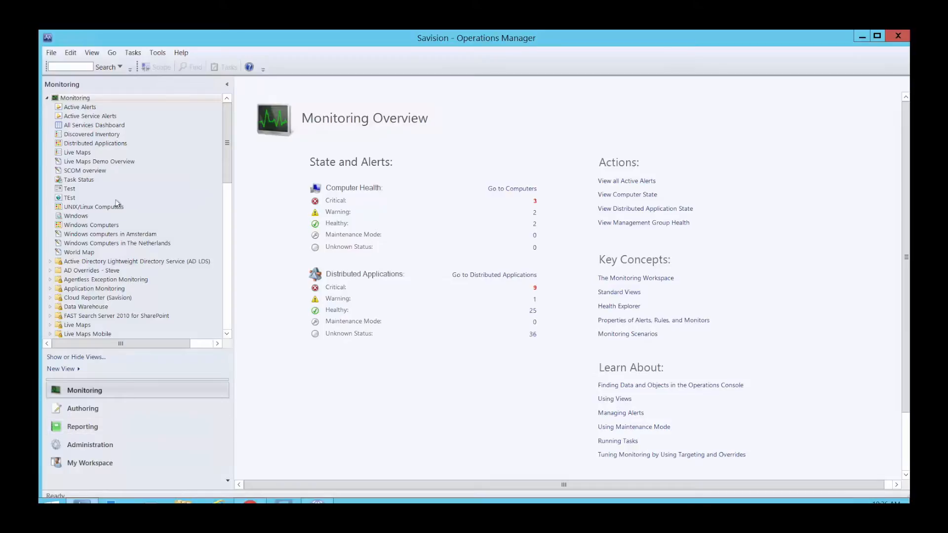
click(99, 145)
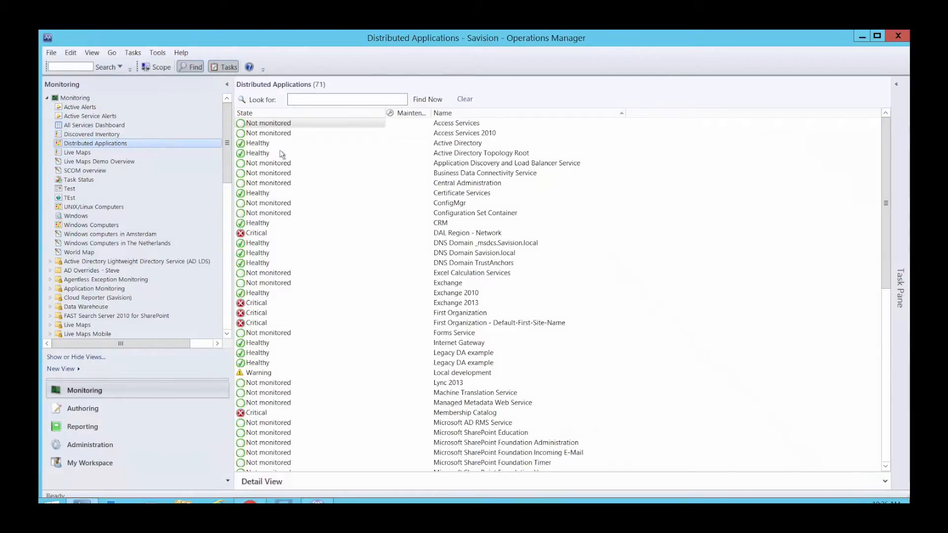
click(863, 37)
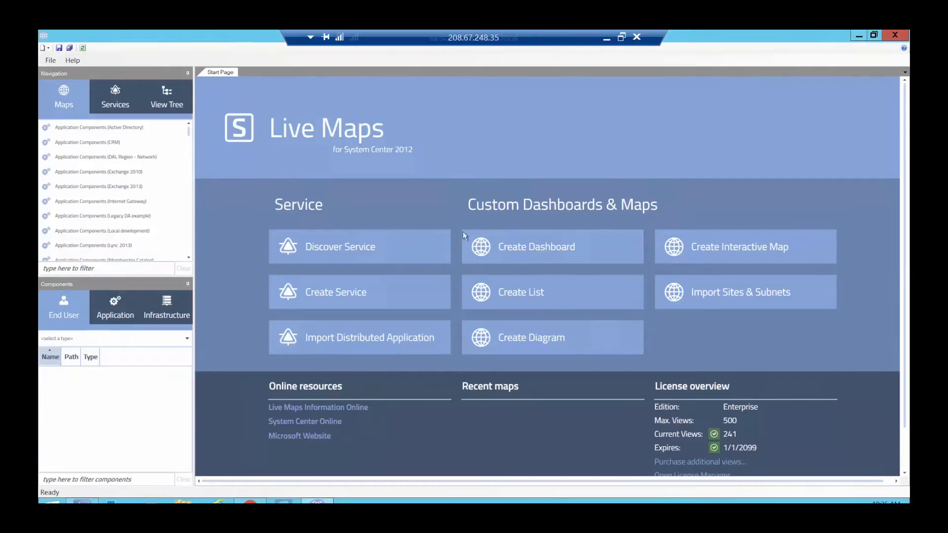
- Start a Distributed Application import and select only Legacy DA example, filtered by "legacy", with Auto Update enabled
click(329, 343)
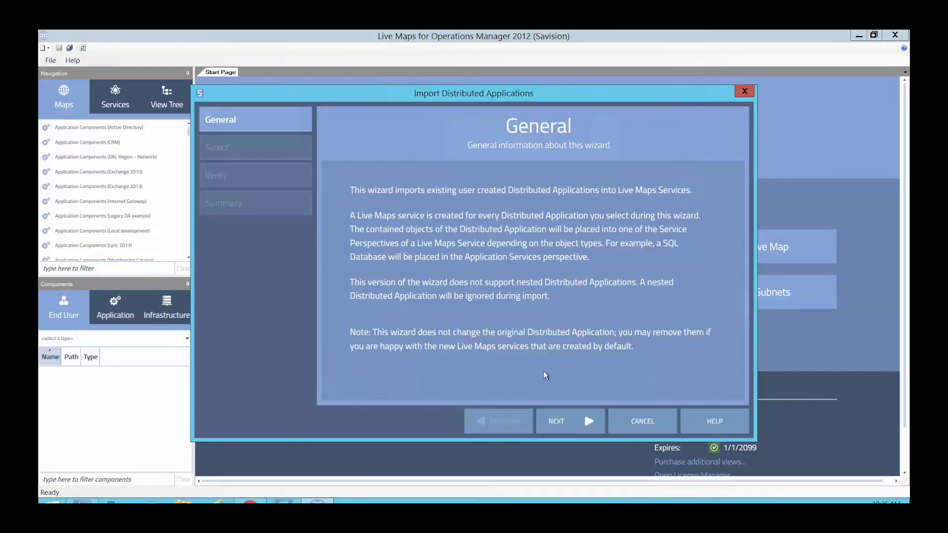
click(569, 422)
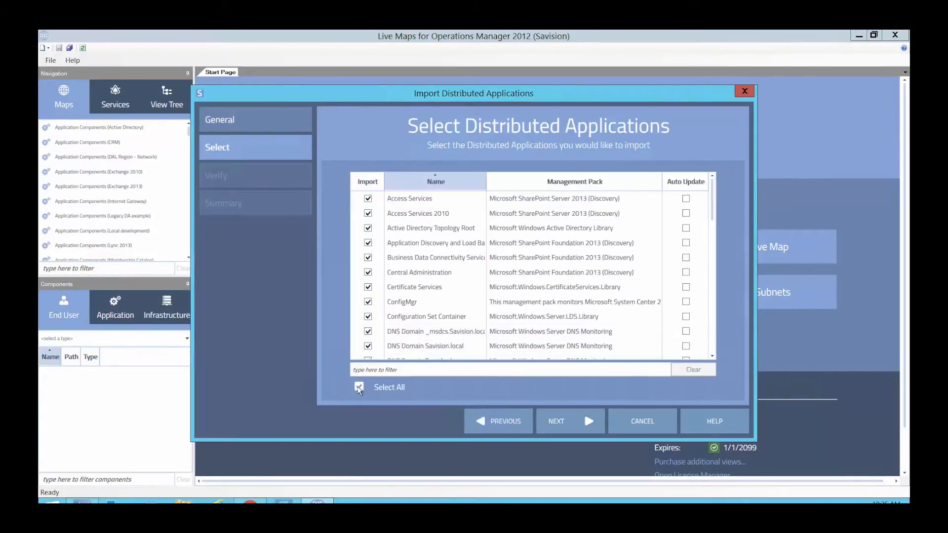
click(359, 388)
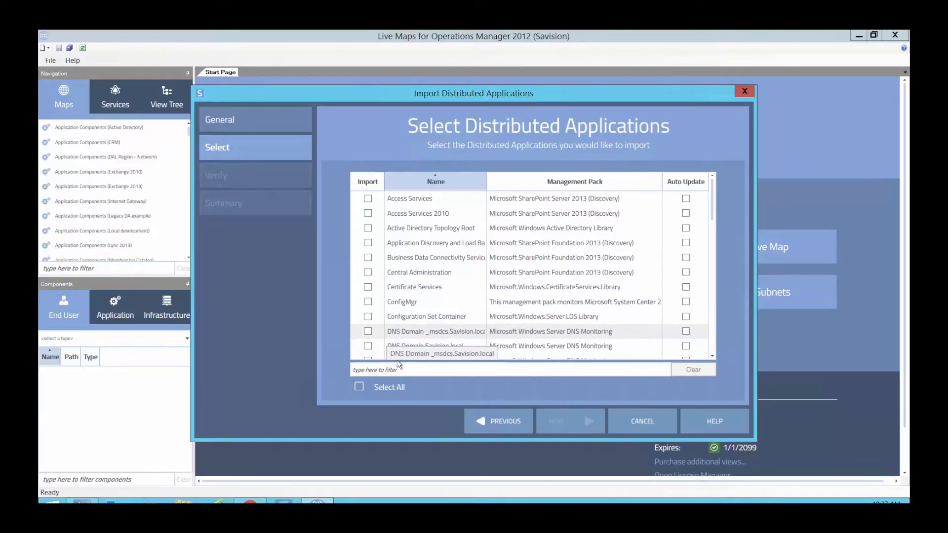
click(398, 368)
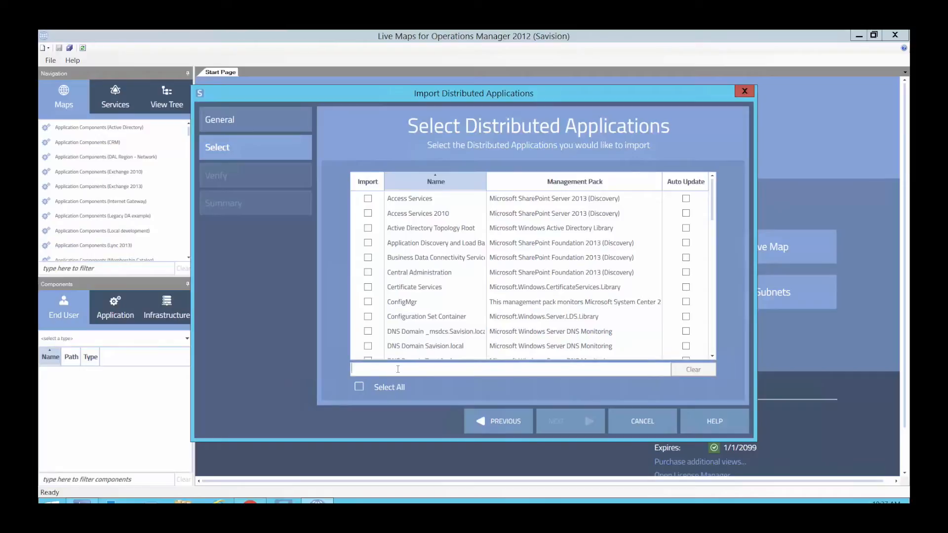
text(legacy)
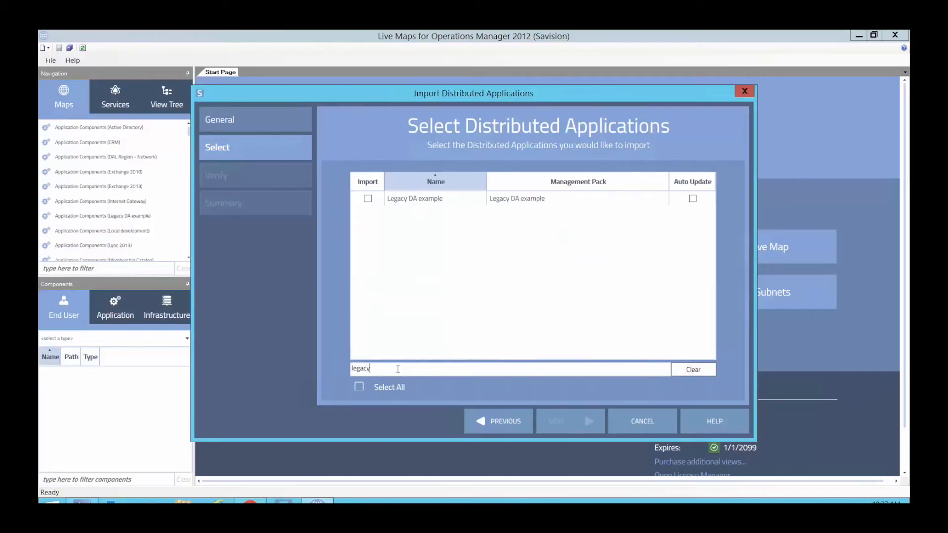
click(368, 199)
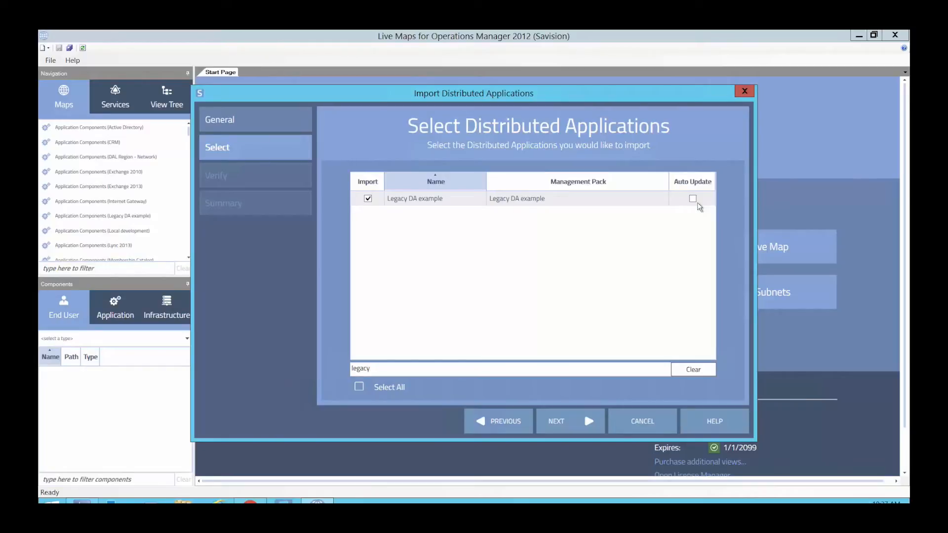
click(693, 198)
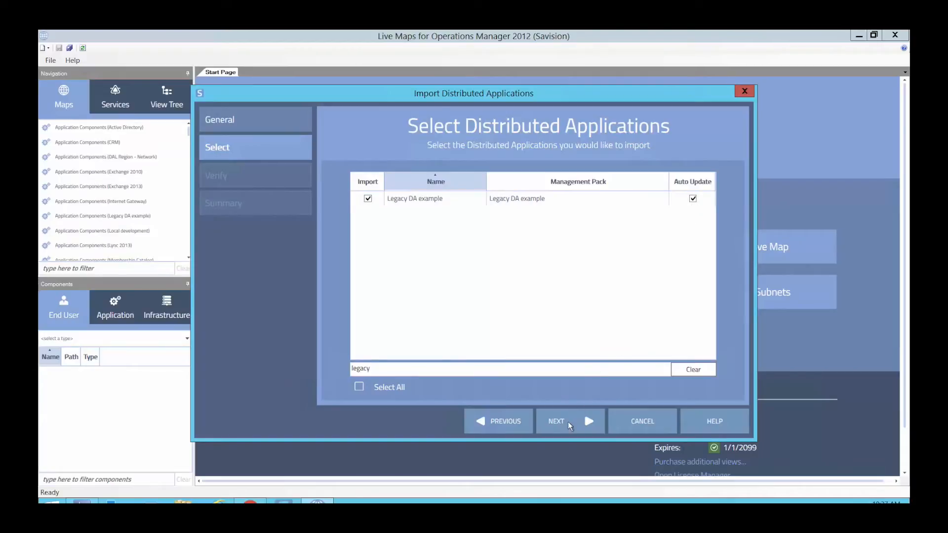
click(568, 422)
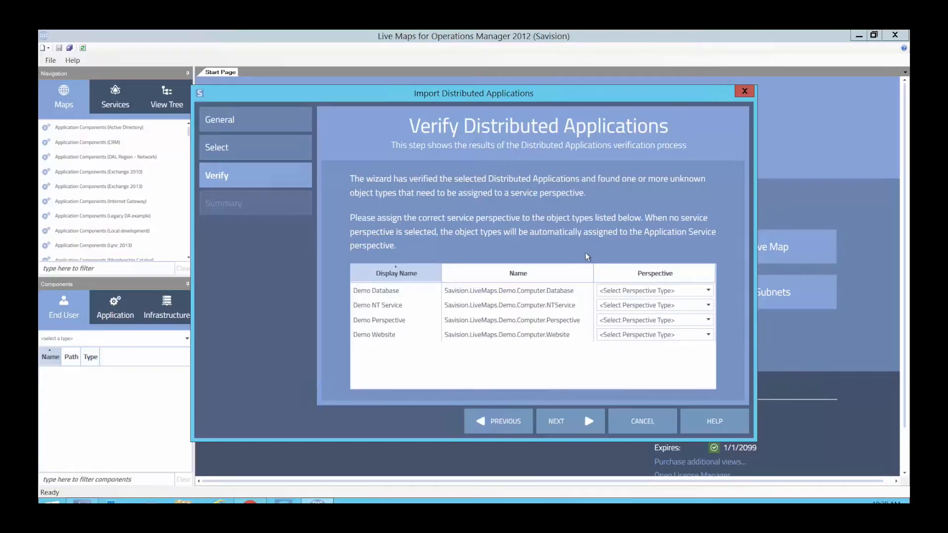
- Assign Demo Database and Demo Website to Application, Demo NT Service to Infrastructure and Demo Perspective to End User, and finish the import
click(646, 292)
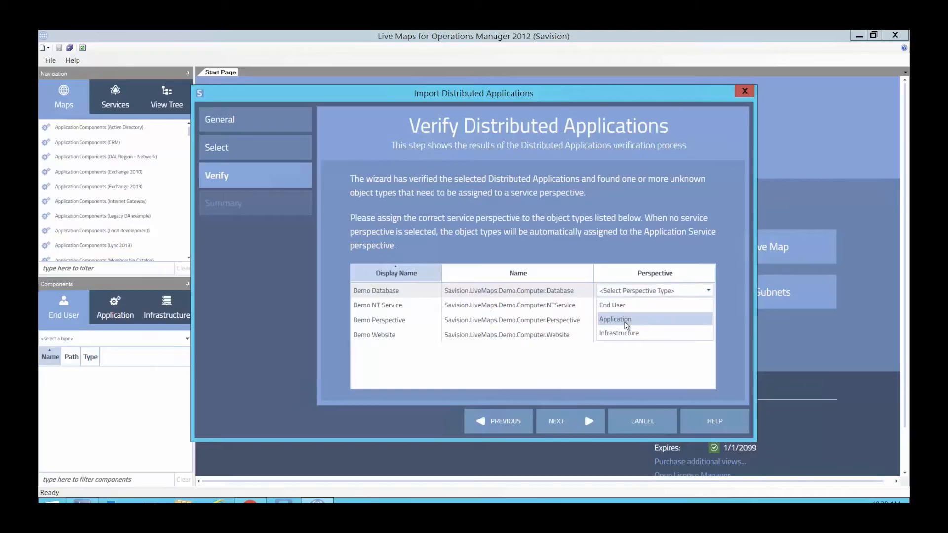
click(626, 325)
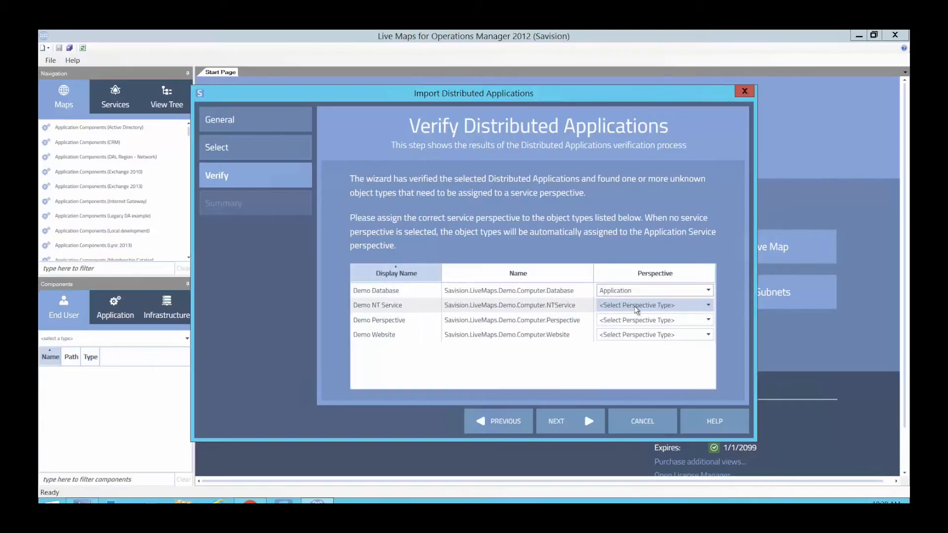
click(635, 307)
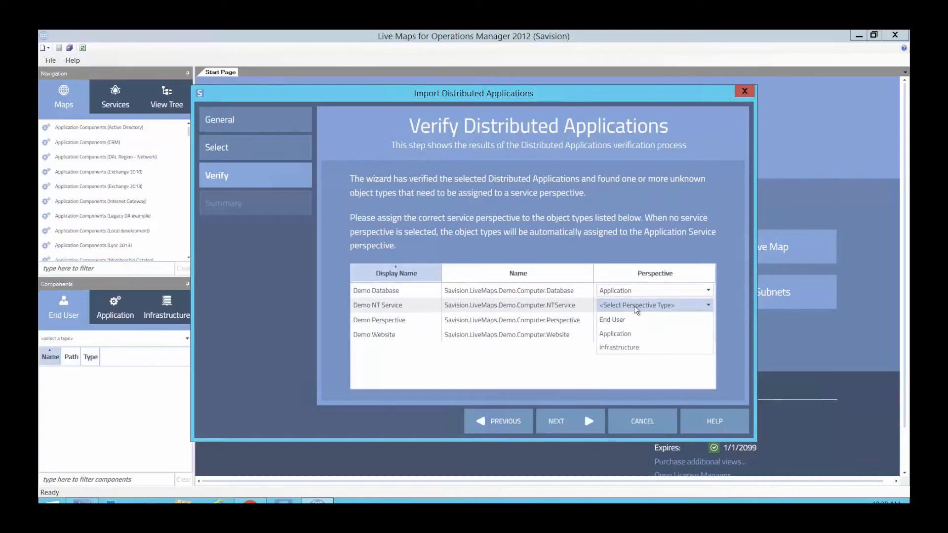
click(623, 348)
click(636, 322)
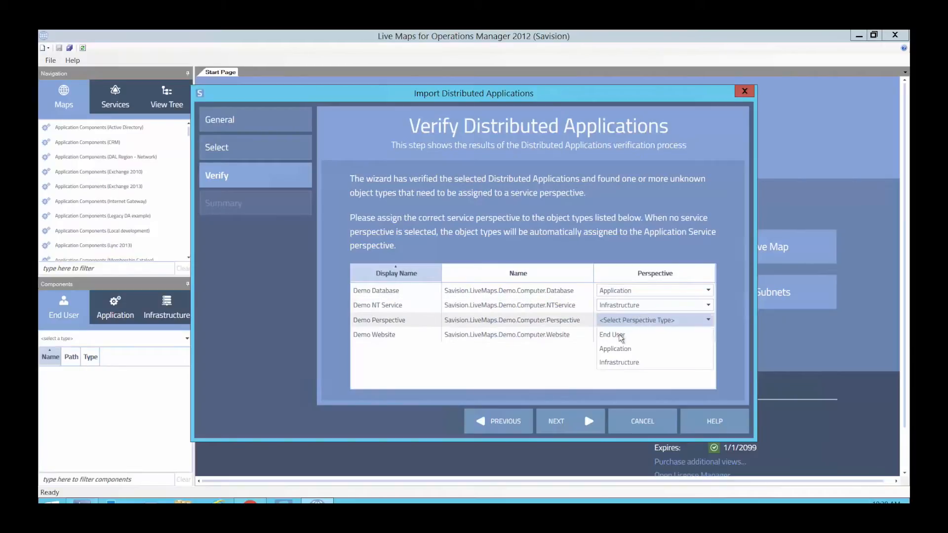
click(621, 336)
click(636, 335)
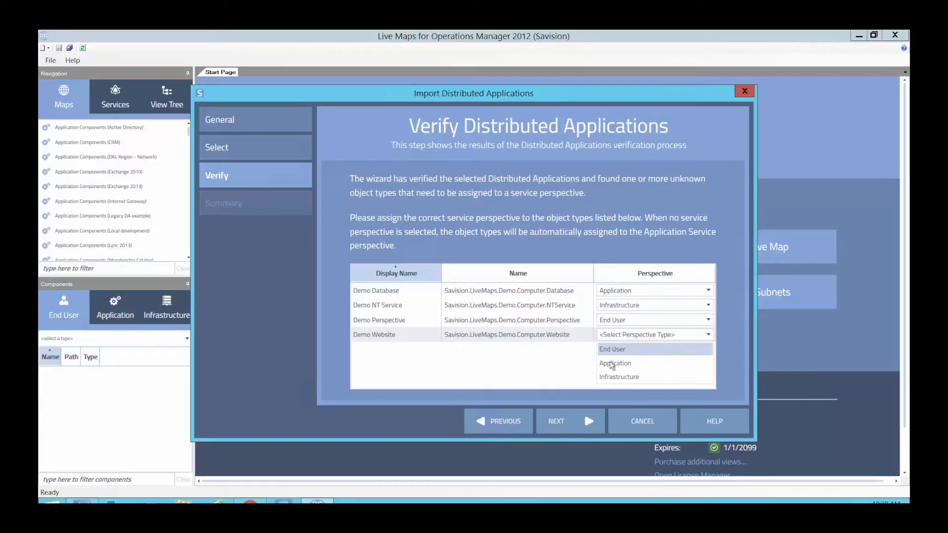
click(612, 363)
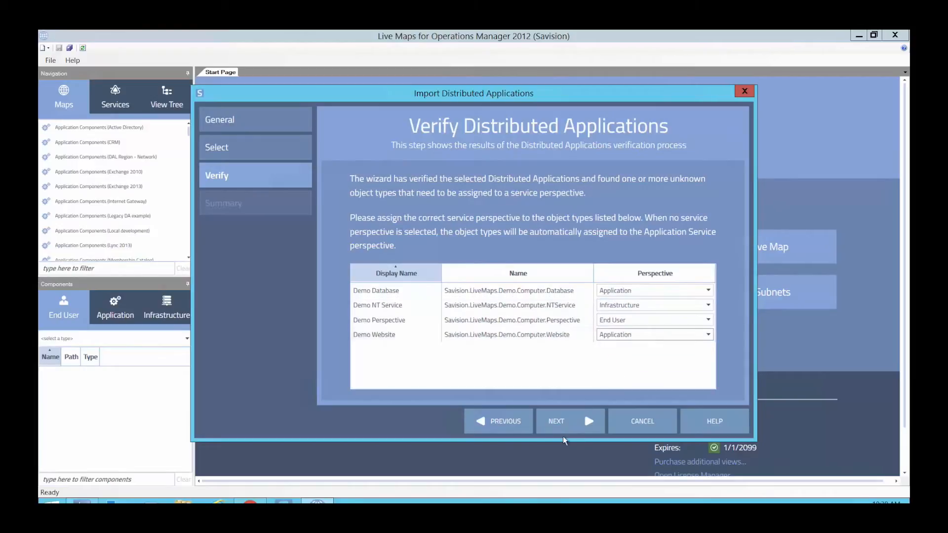
click(572, 426)
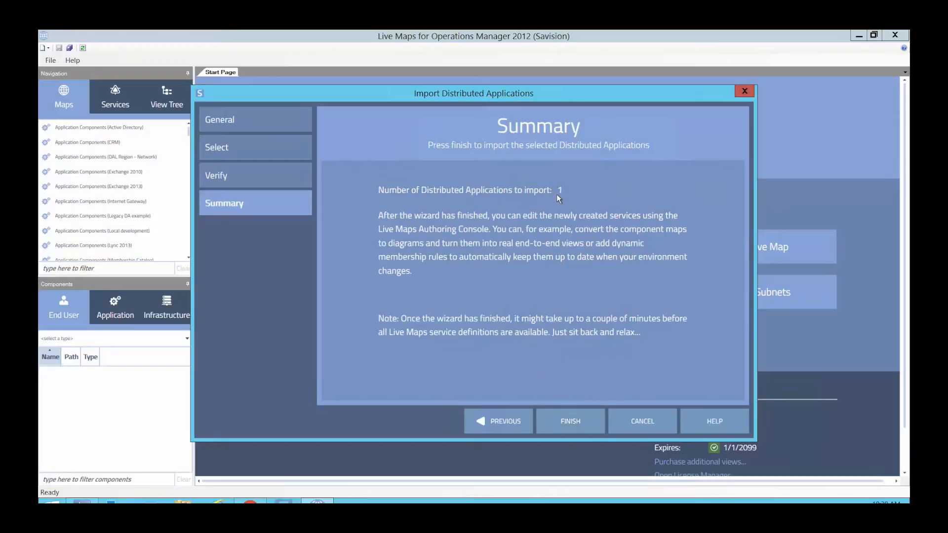
click(569, 425)
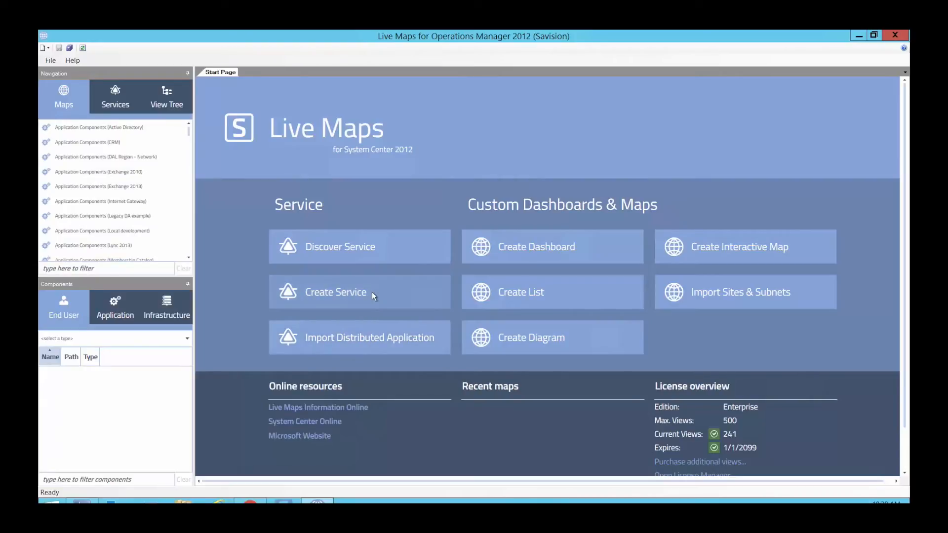
- Start the Discover Service wizard and choose Active Directory as the service to import
click(341, 252)
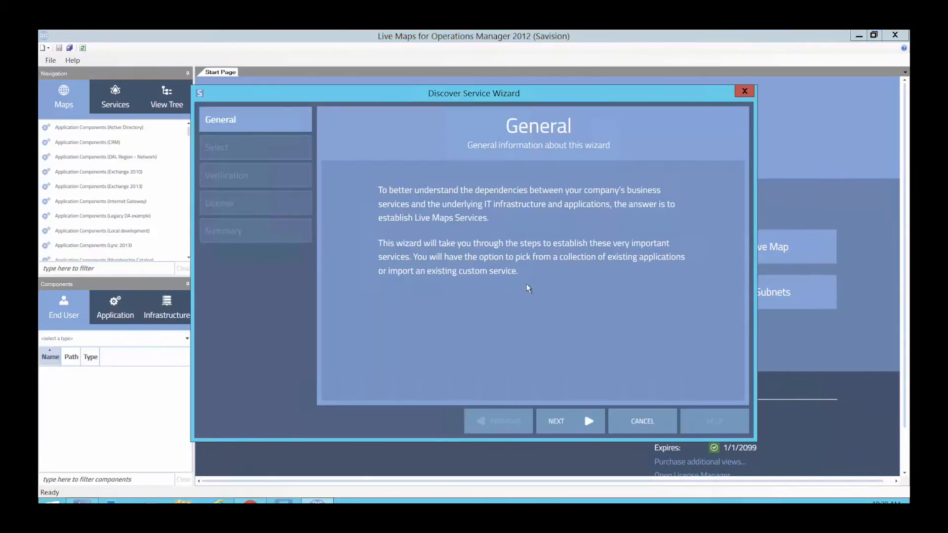
click(569, 421)
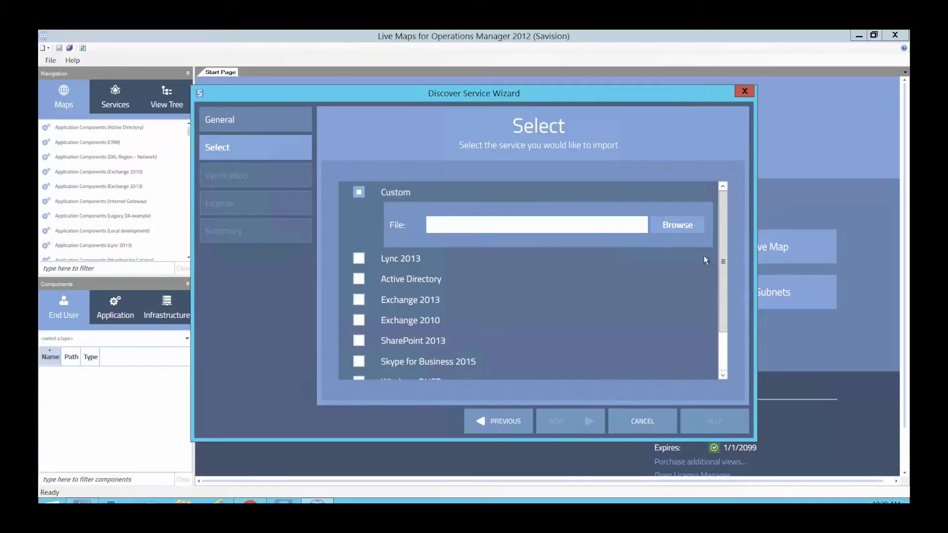
scroll(716, 283, down, 1)
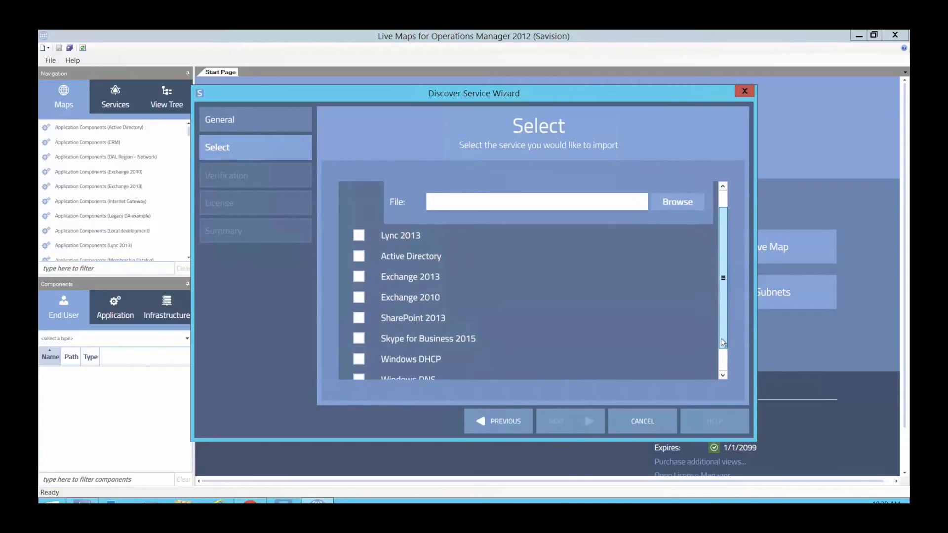
scroll(722, 343, down, 1)
scroll(717, 264, up, 2)
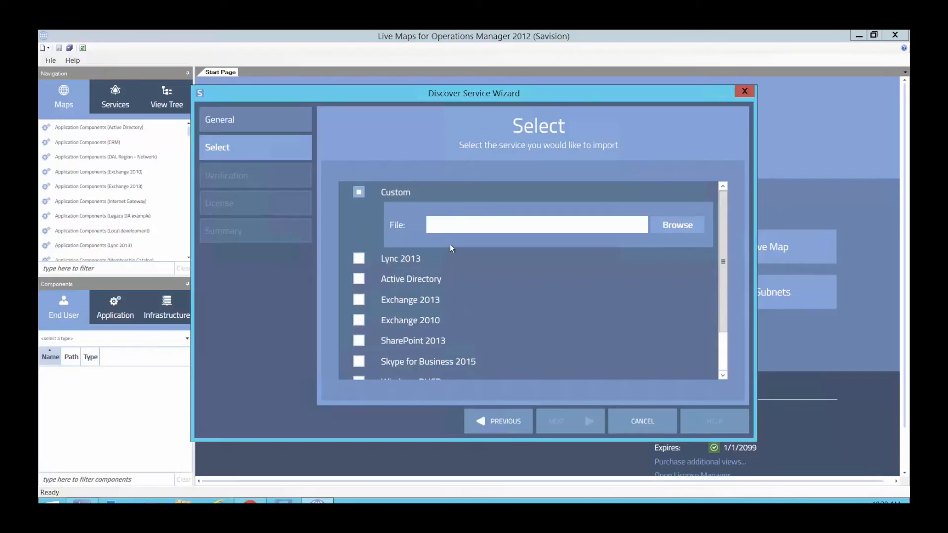
click(358, 278)
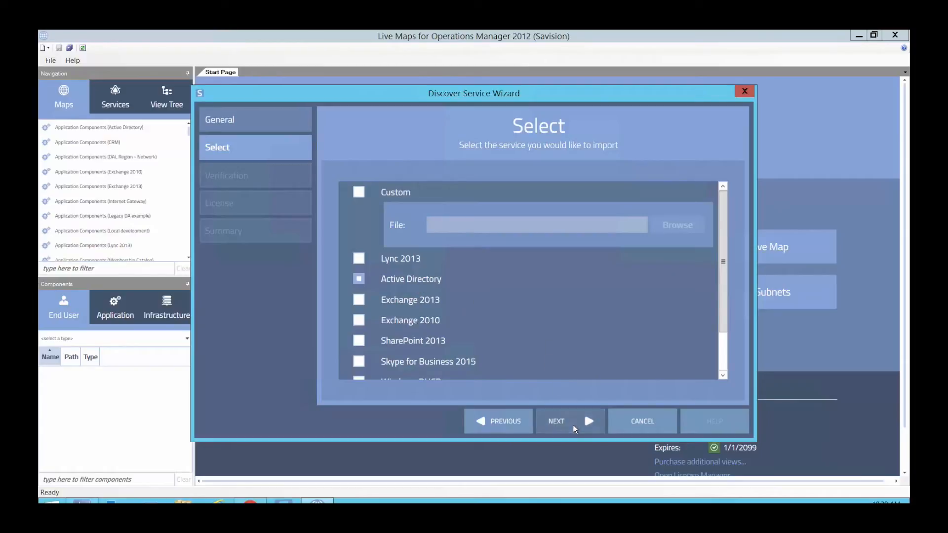
click(573, 419)
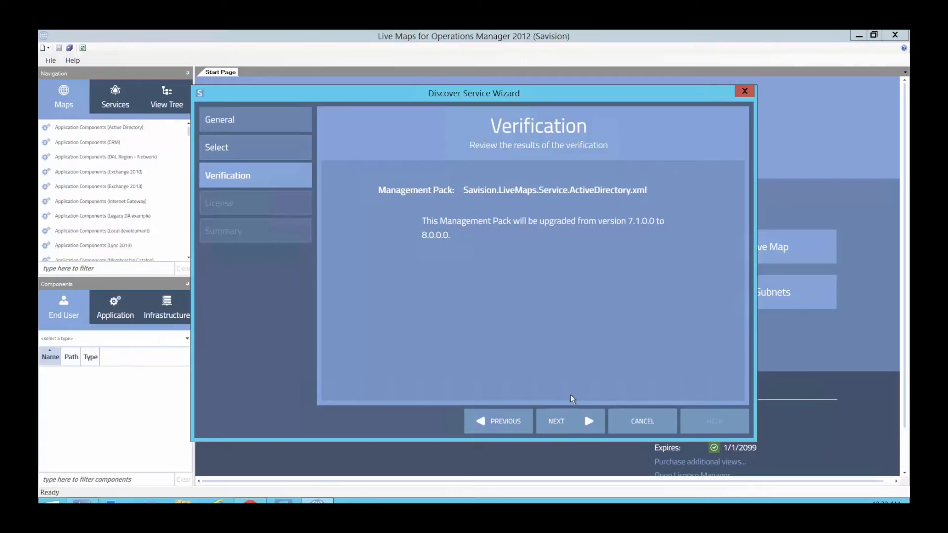
- Accept the verification and license check, review the Active Directory management pack's views, and finish the service discovery
click(574, 425)
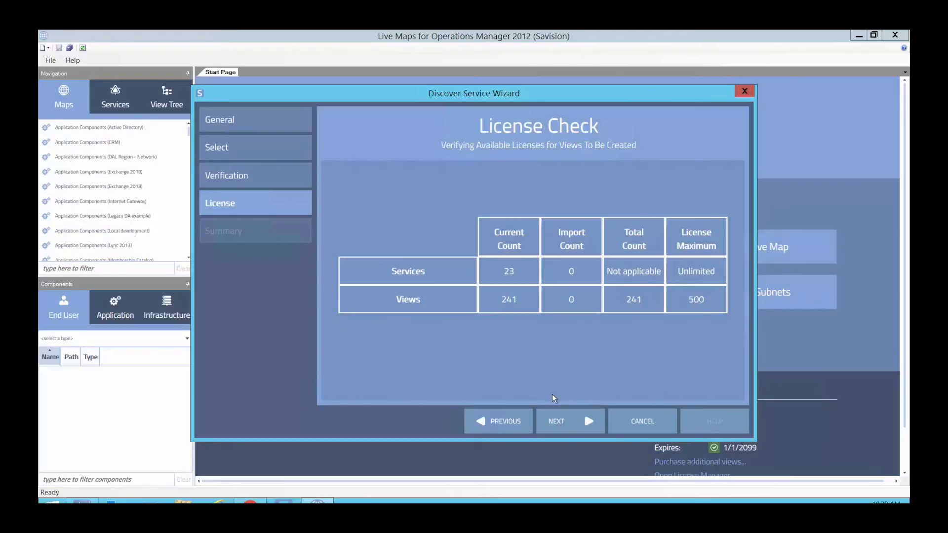
click(579, 423)
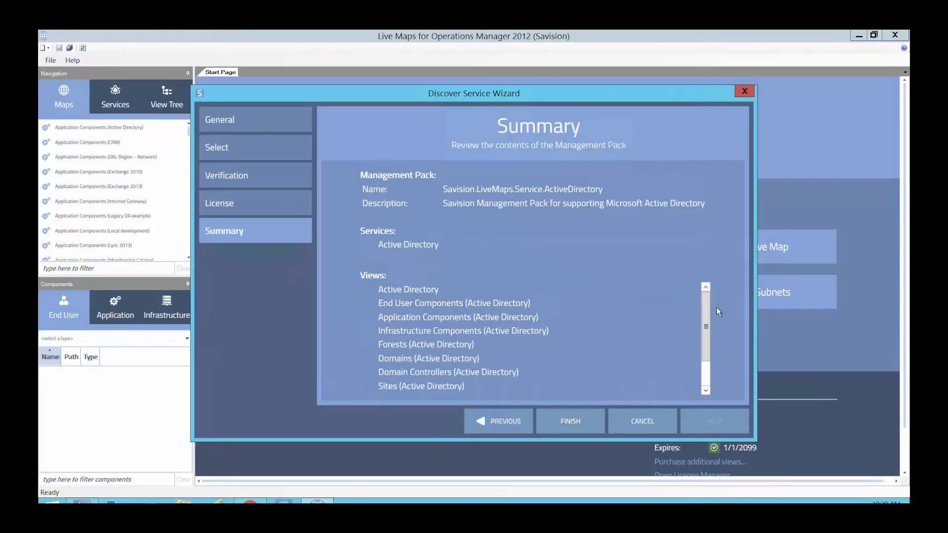
drag(705, 353, 702, 307)
scroll(705, 370, down, 1)
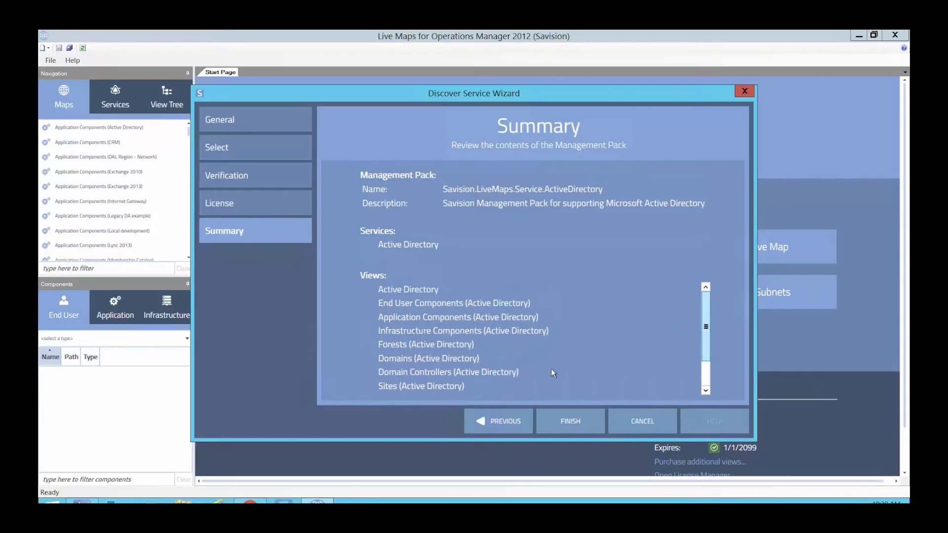
click(568, 422)
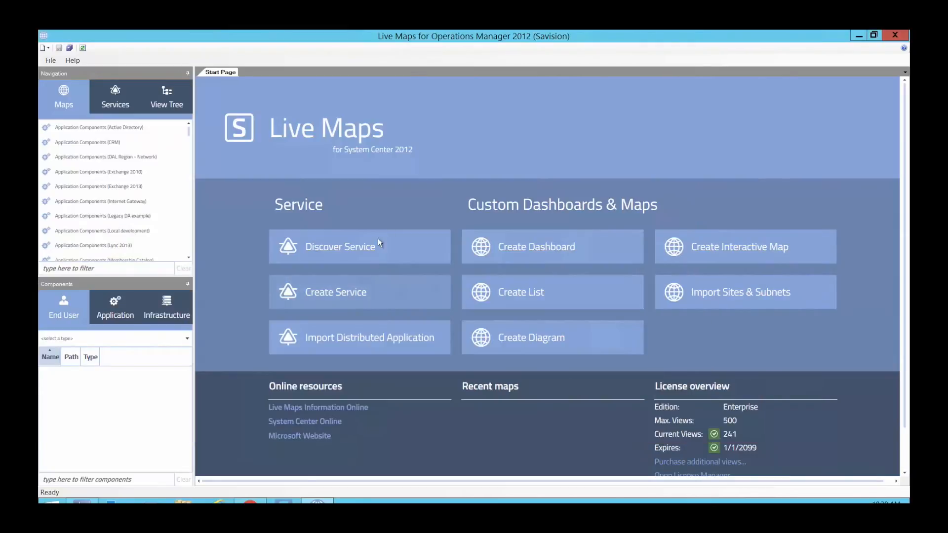
- Open the Active Directory service from the list of services to show its properties
click(119, 104)
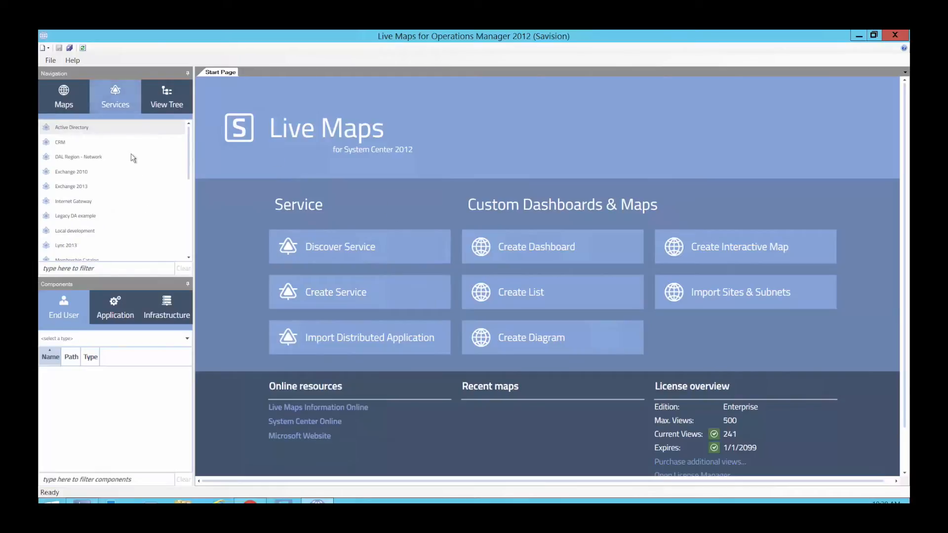
double_click(67, 130)
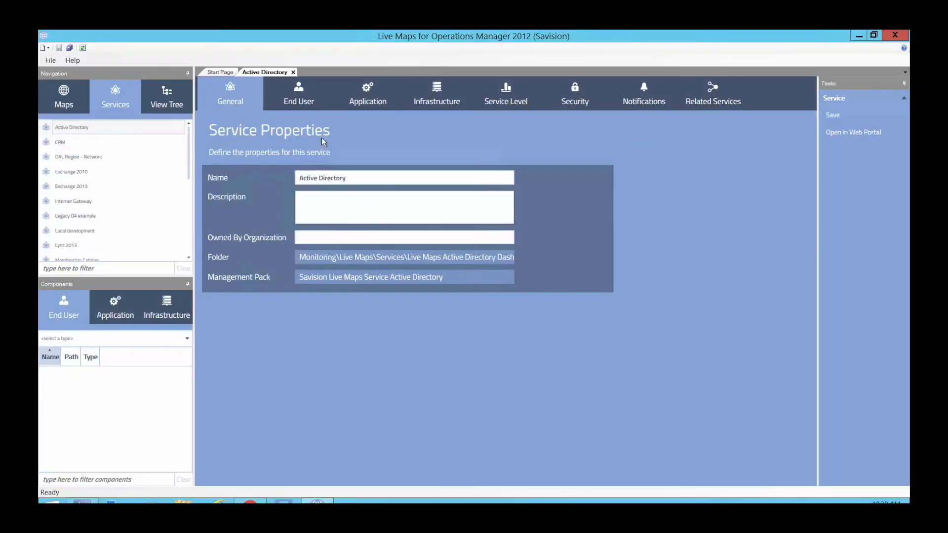
- Add the All Management Servers Resource Pool DB Watcher DW Watcher perspective to the Active Directory service's End User view
click(297, 100)
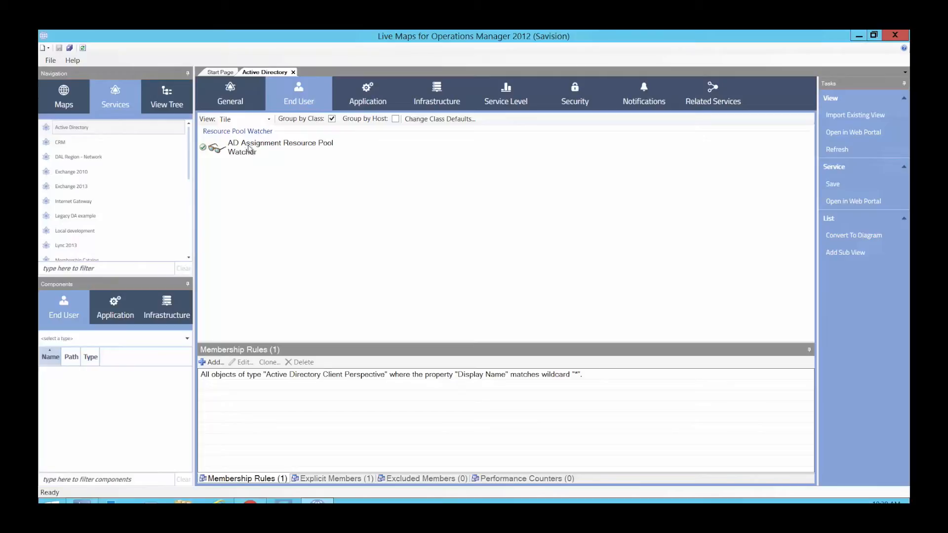
mouse_move(252, 149)
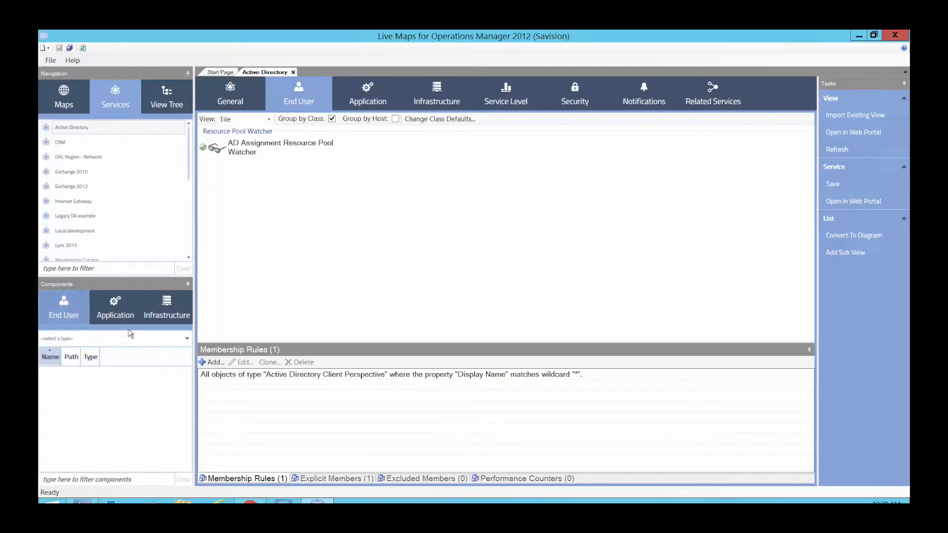
click(150, 339)
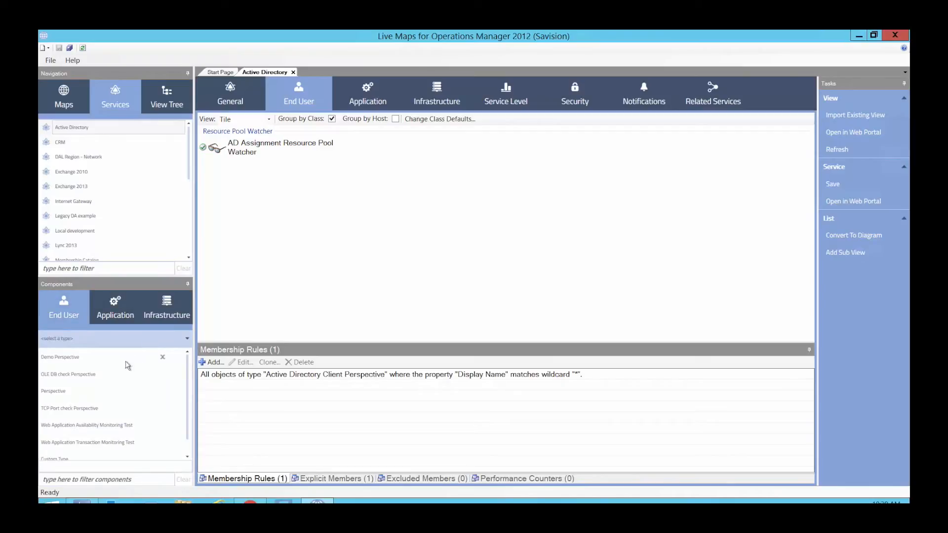
click(59, 394)
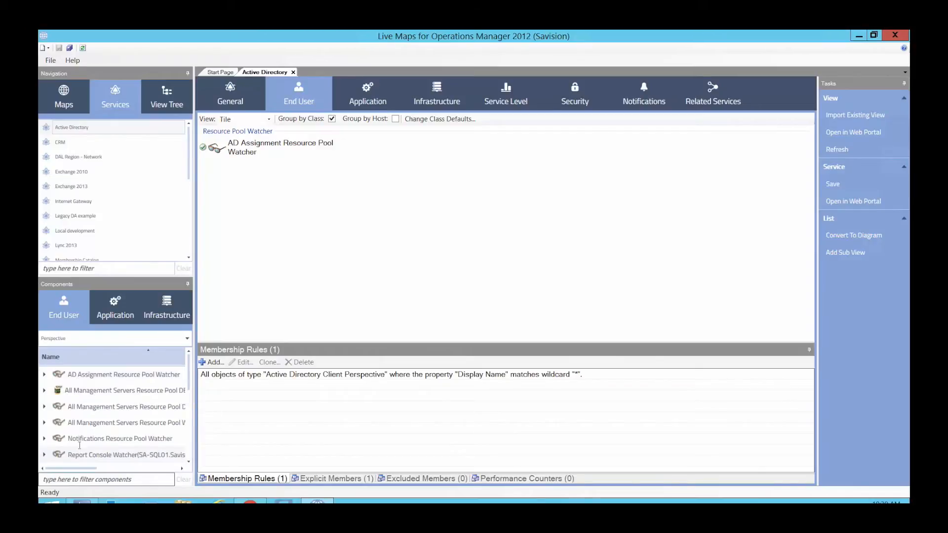
drag(87, 380, 294, 239)
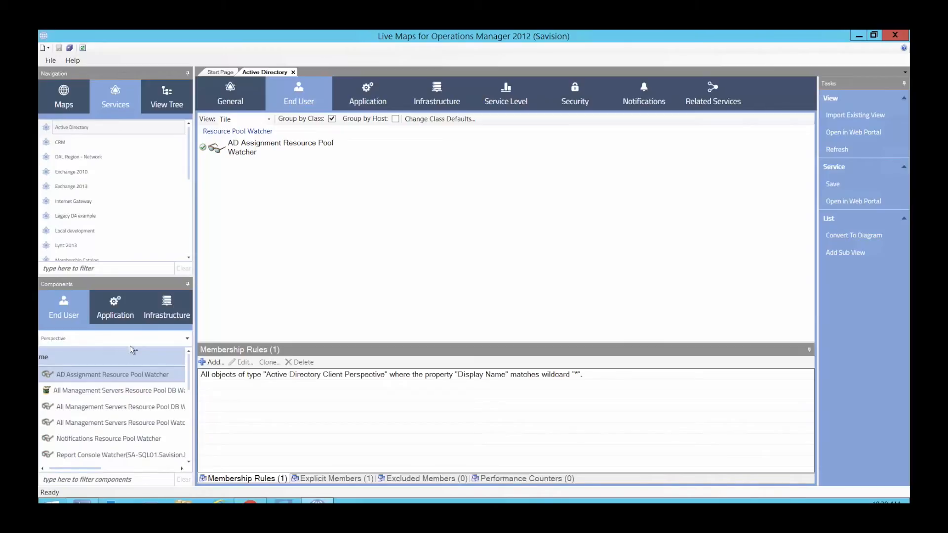
drag(93, 406, 316, 245)
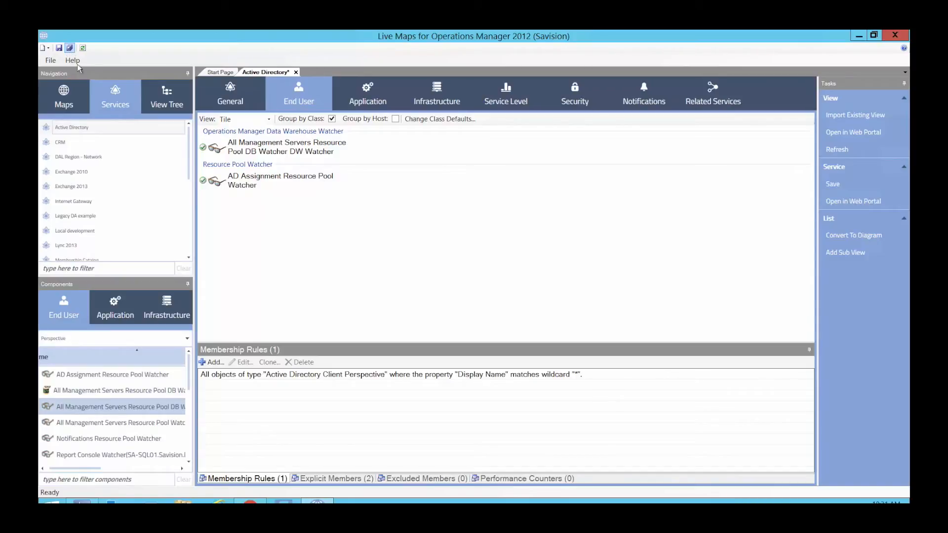
- Examine the Active Directory service's Application diagram and its component tiles
click(368, 96)
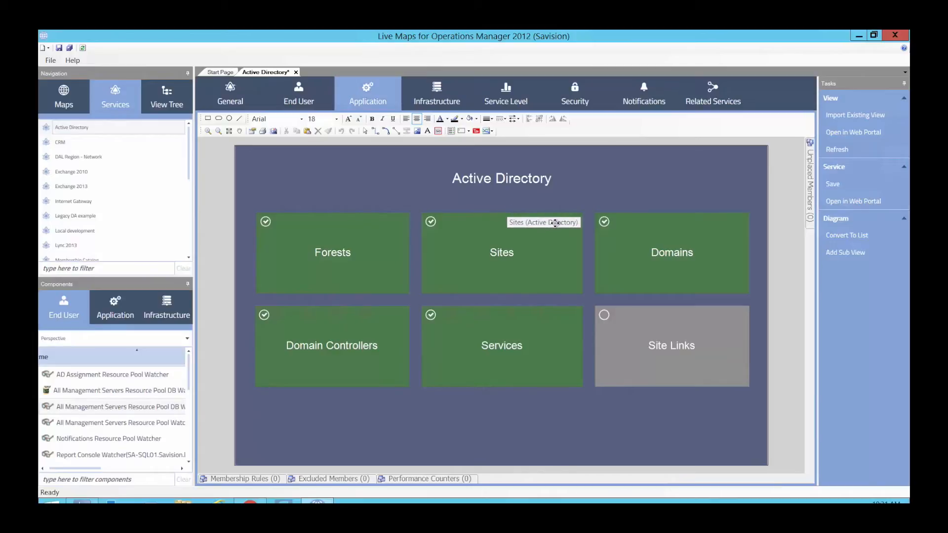
right_click(627, 334)
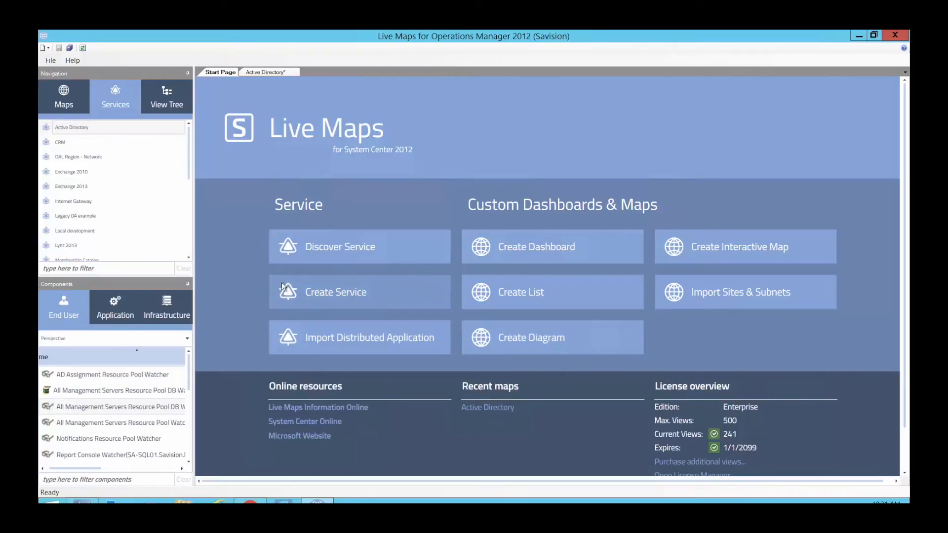
- Start the Create Service wizard and name the new service SCOM
click(337, 295)
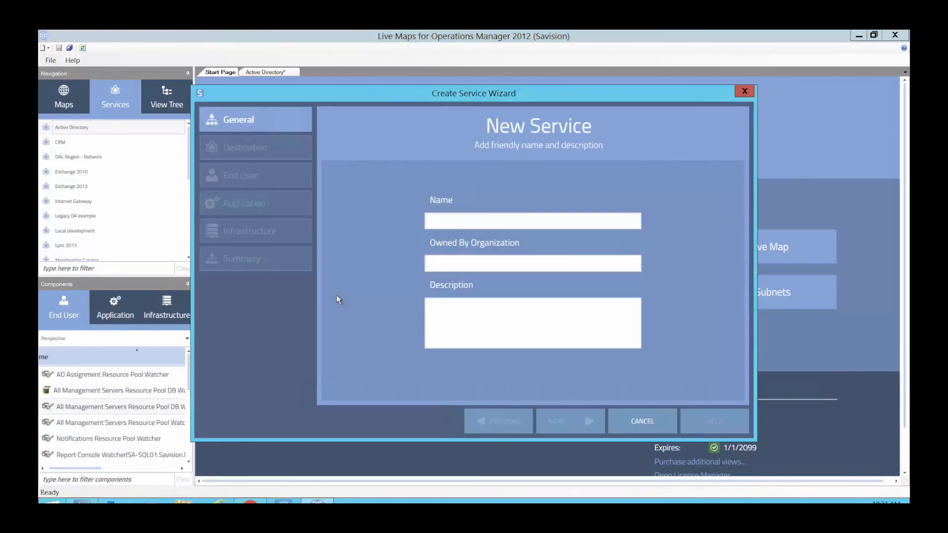
click(462, 222)
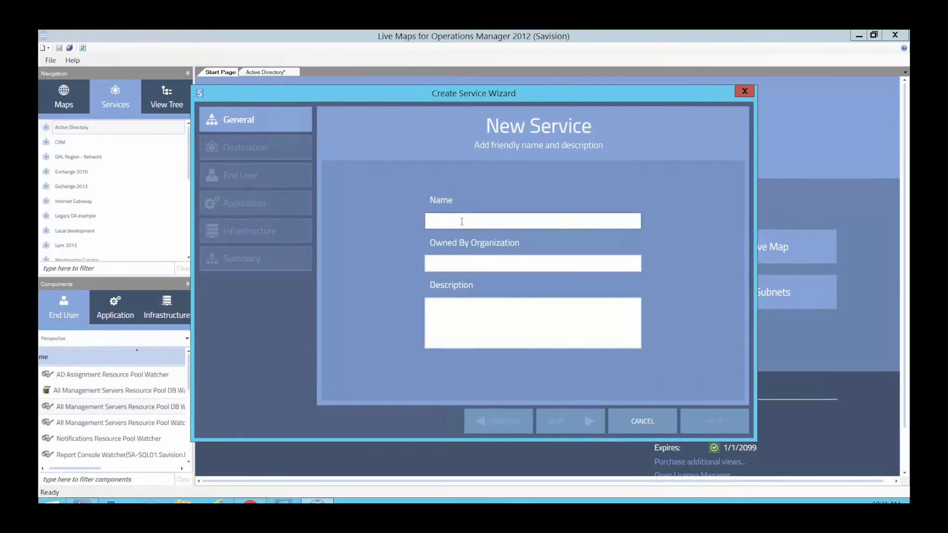
text(SCOM)
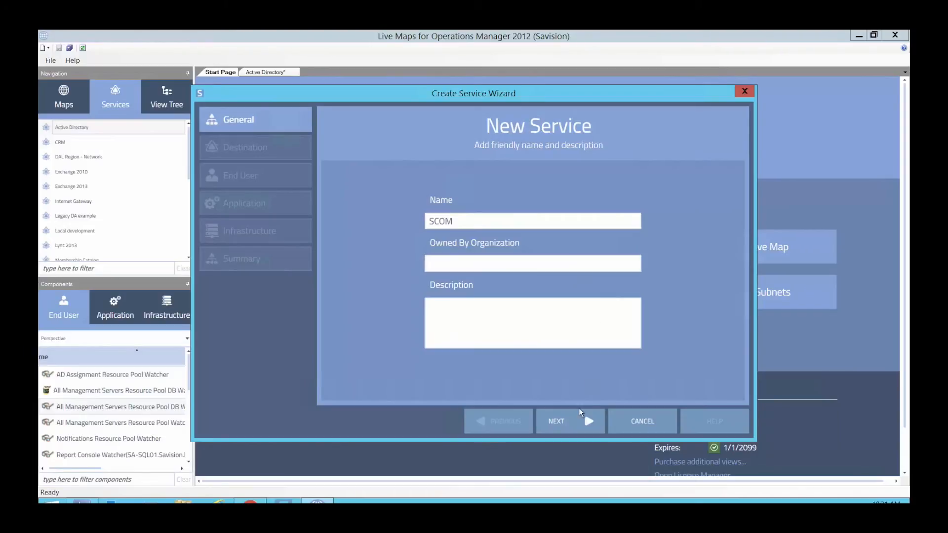
click(576, 424)
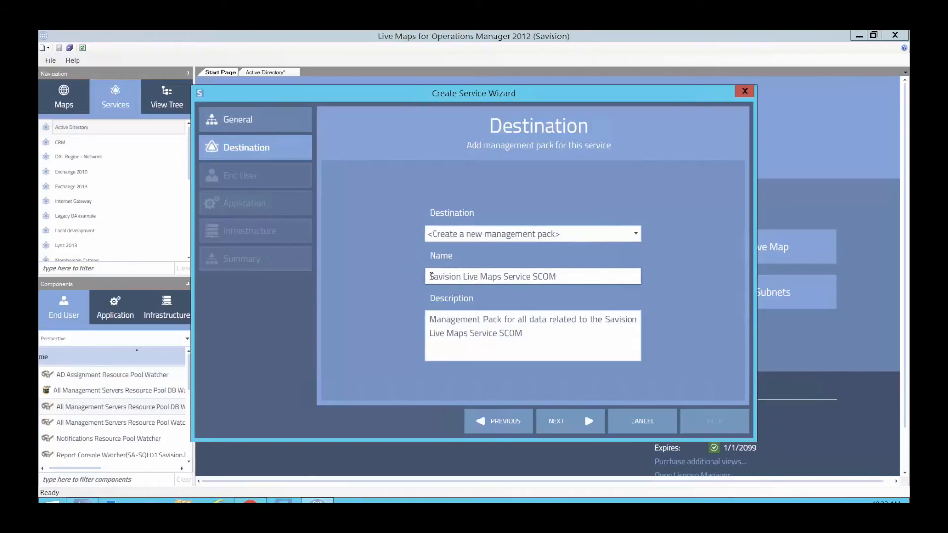
- Review the available destinations and accept a new management pack named Savision Live Maps Service SCOM
drag(431, 277, 562, 279)
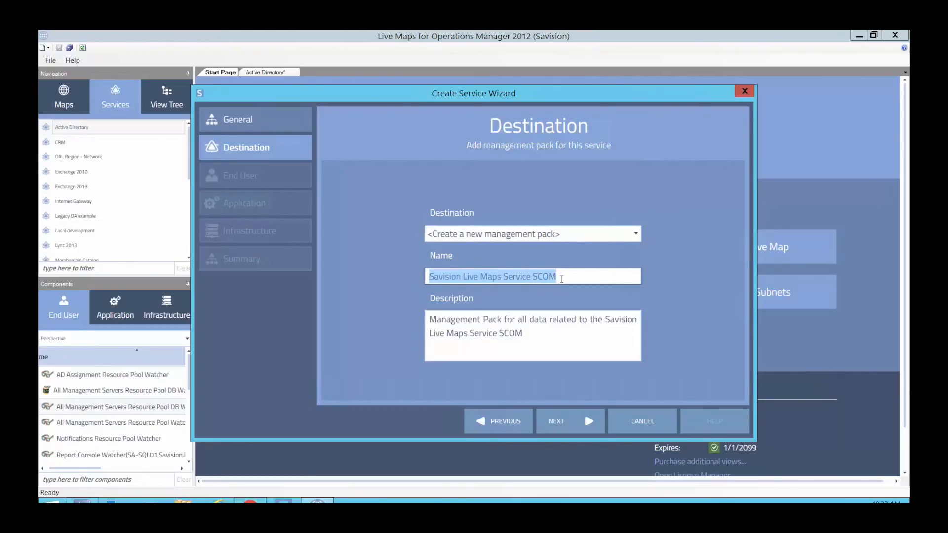
click(570, 235)
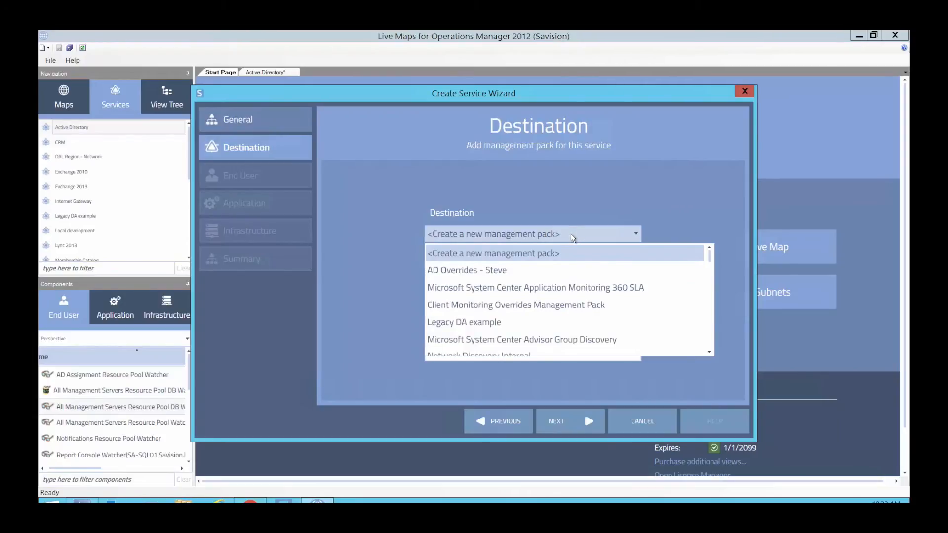
click(574, 195)
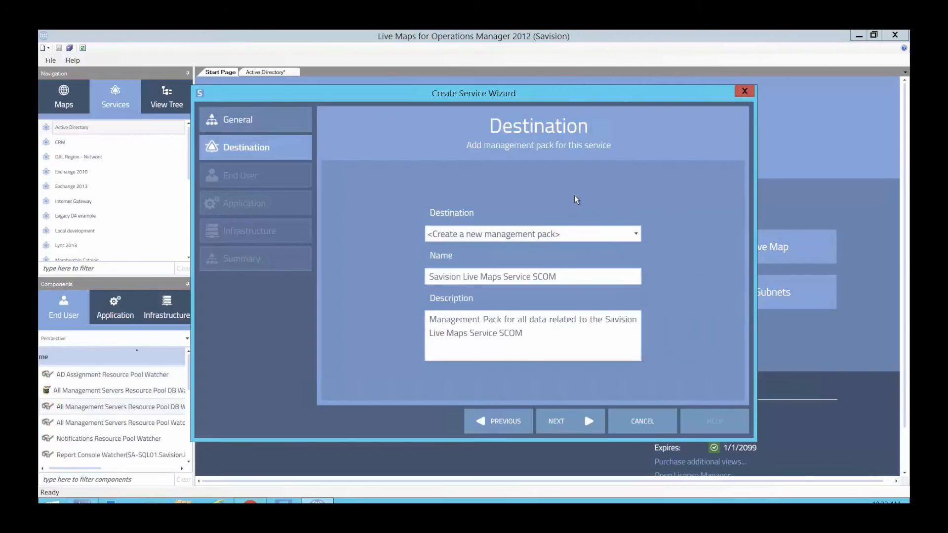
click(563, 420)
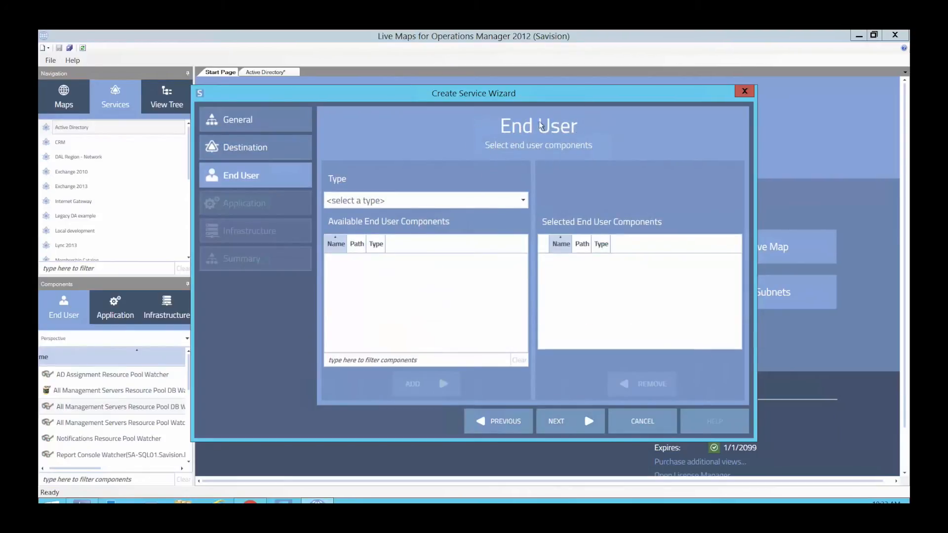
- Filter the Perspective components by "mana" and add All Management Servers Resource Pool DB Watcher DW Watcher and All Management Servers Resource Pool Watcher as end user components
click(494, 200)
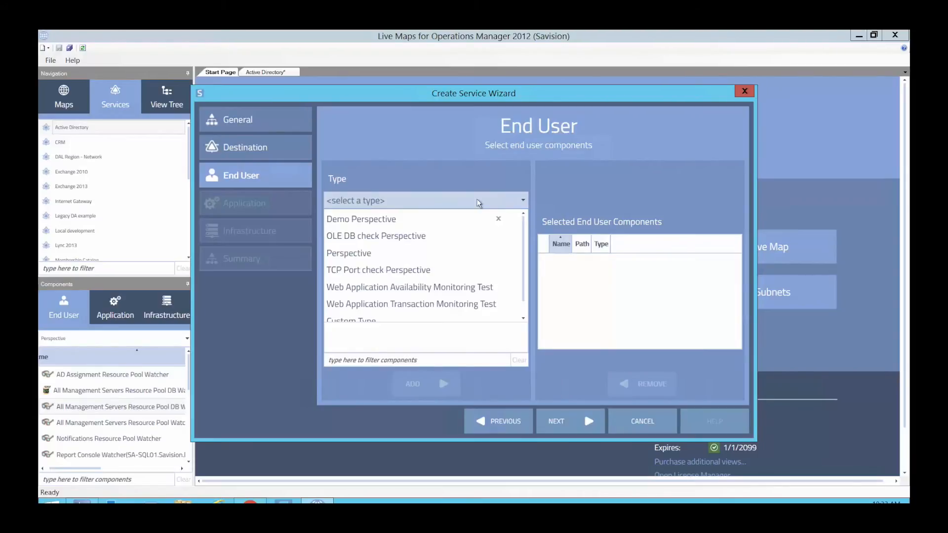
click(344, 253)
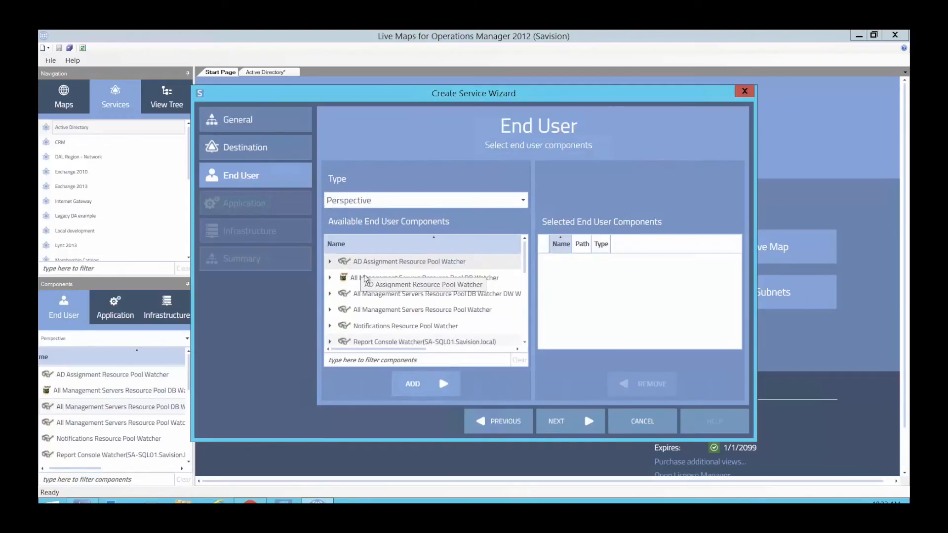
click(375, 360)
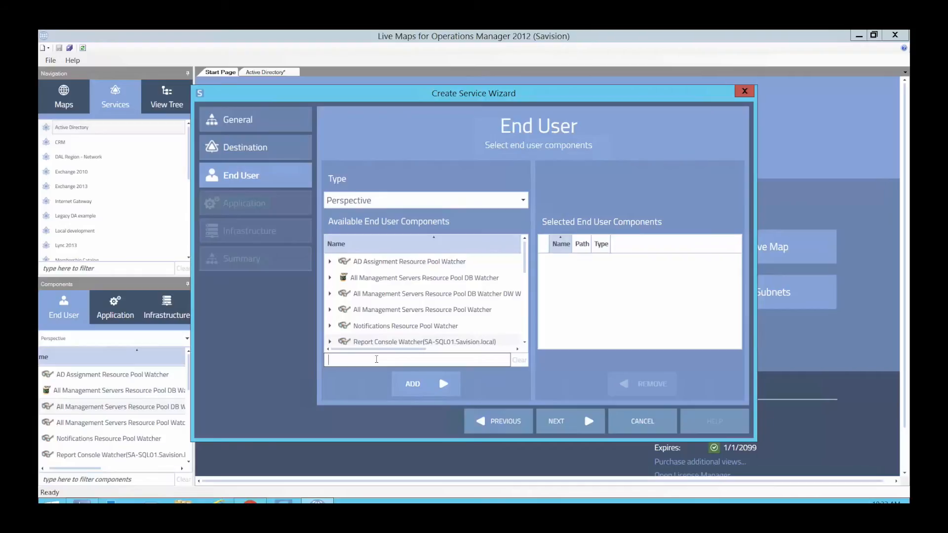
text(mana)
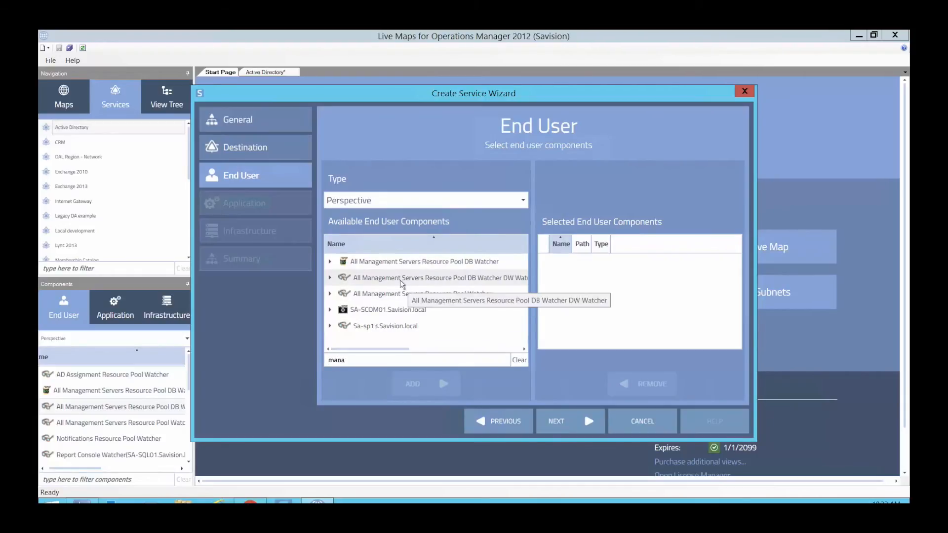
drag(403, 278, 583, 281)
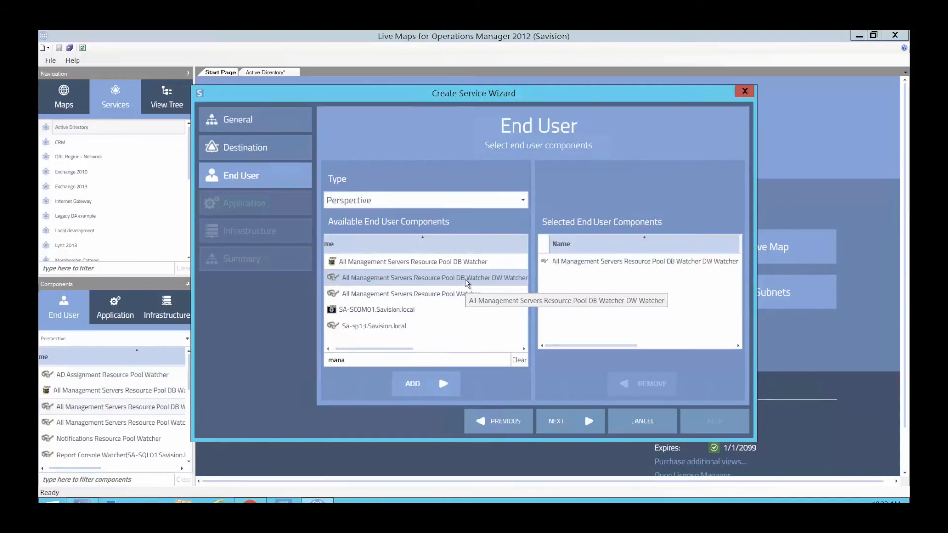
drag(457, 294, 543, 290)
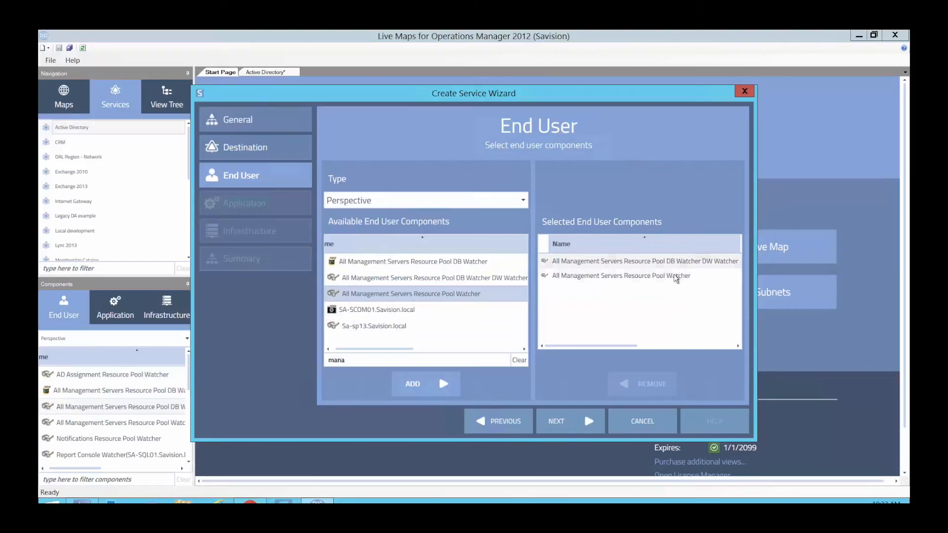
- Find the Report Console Watcher with "report" and the Web Console Watcher with "web", add both, and accept the end user components
key(Tab)
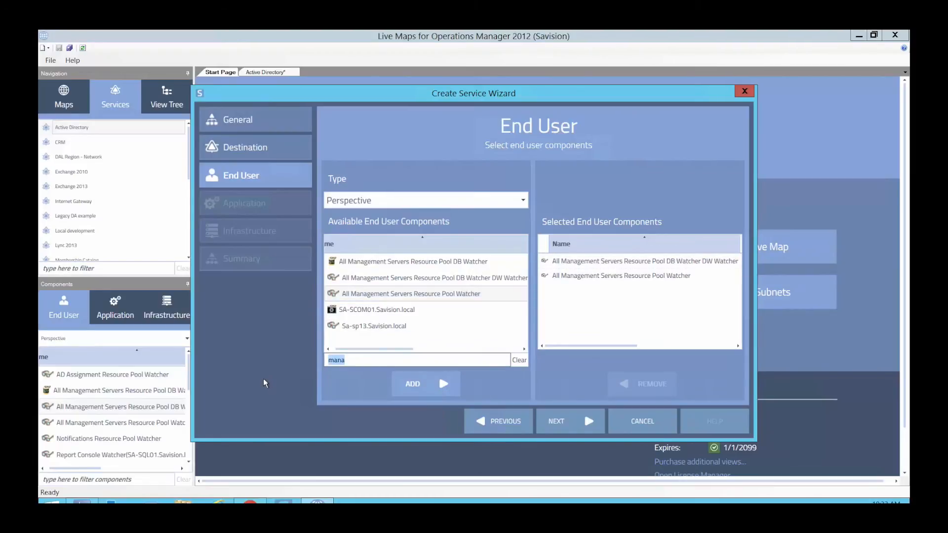
text(report)
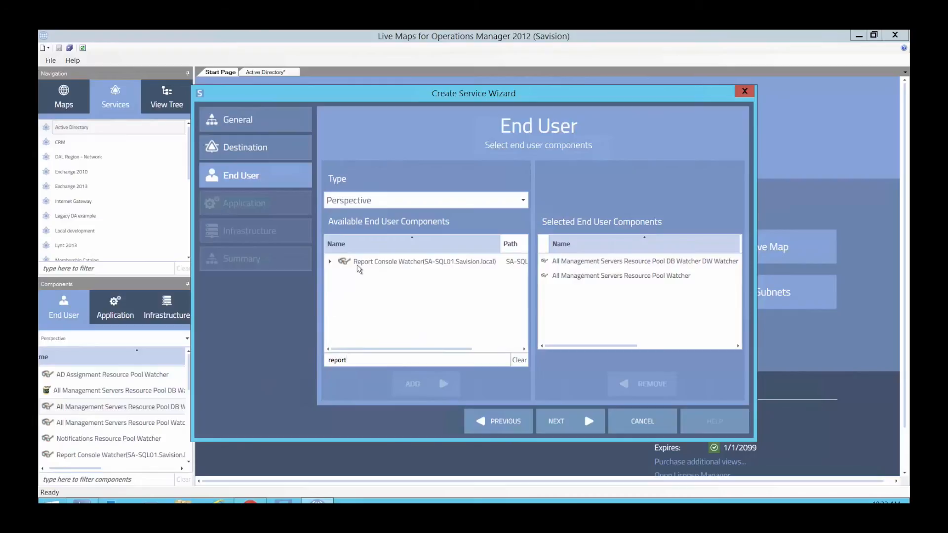
drag(357, 262, 563, 301)
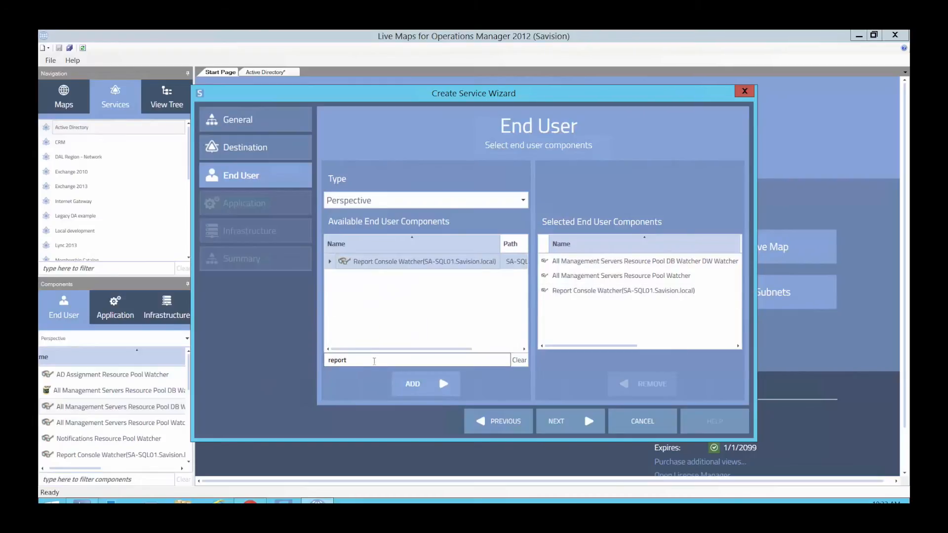
double_click(387, 363)
text(web)
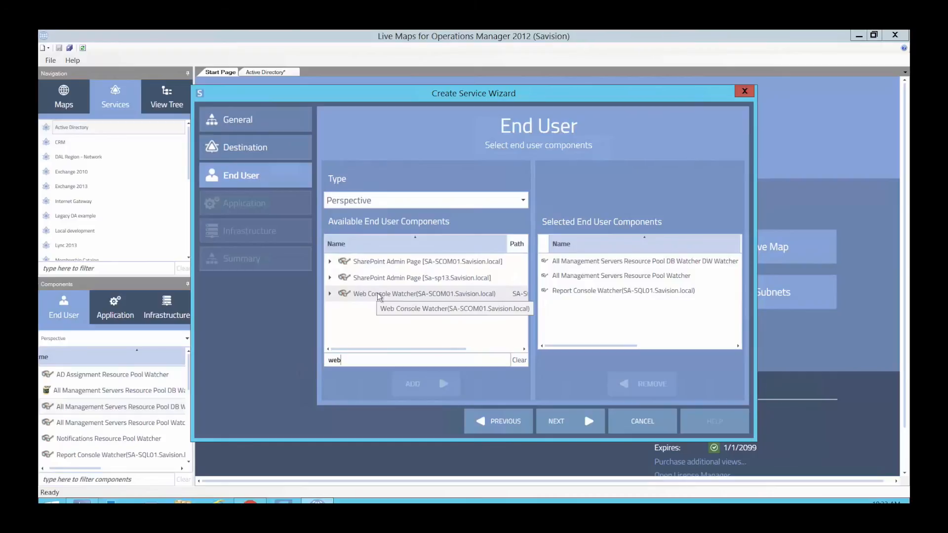
drag(379, 295, 544, 319)
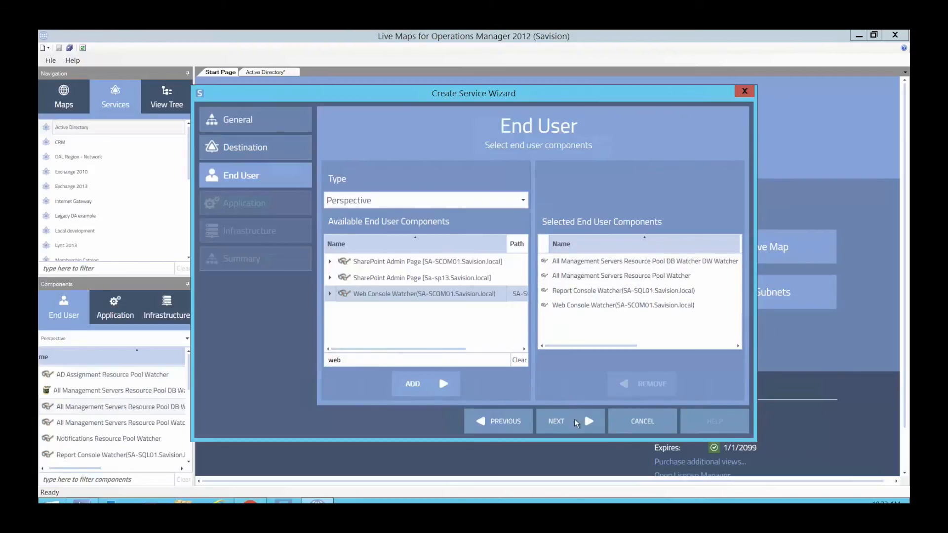
click(574, 421)
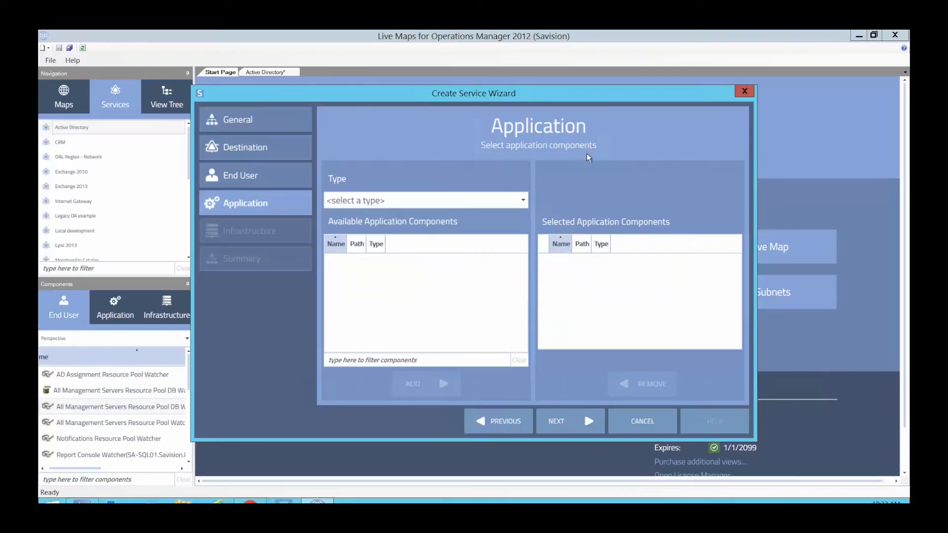
- Filter the Database components by "oper" and add OperationsManager and OperationsManagerDW as application components
click(519, 205)
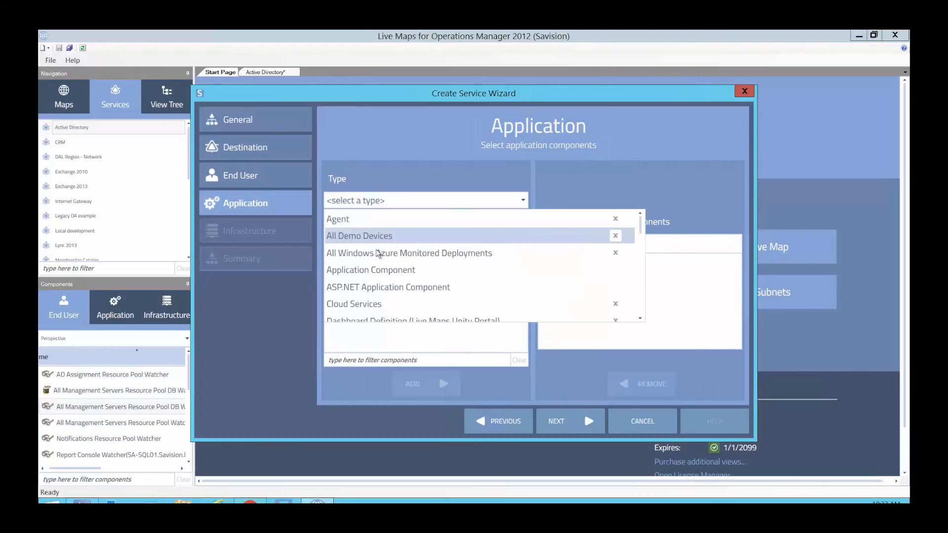
scroll(374, 293, down, 1)
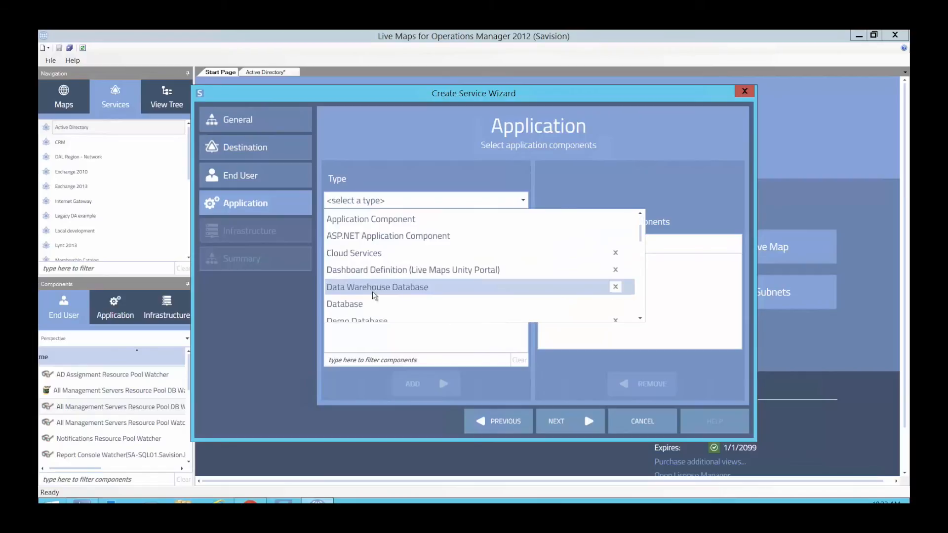
scroll(374, 297, down, 1)
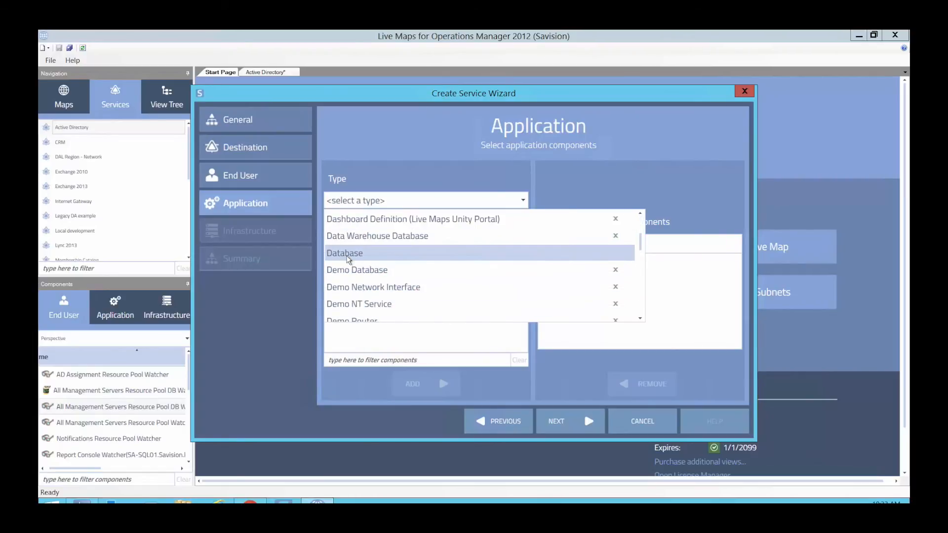
click(349, 254)
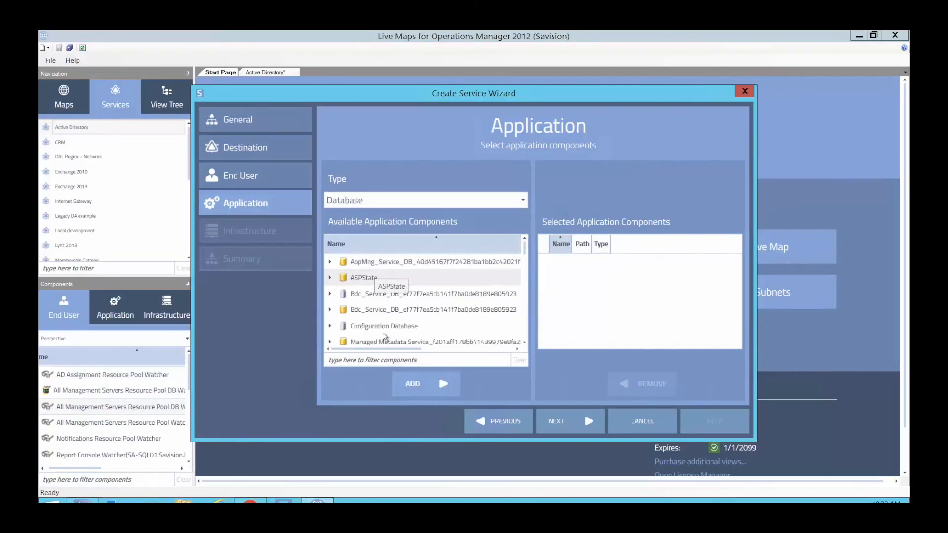
click(387, 360)
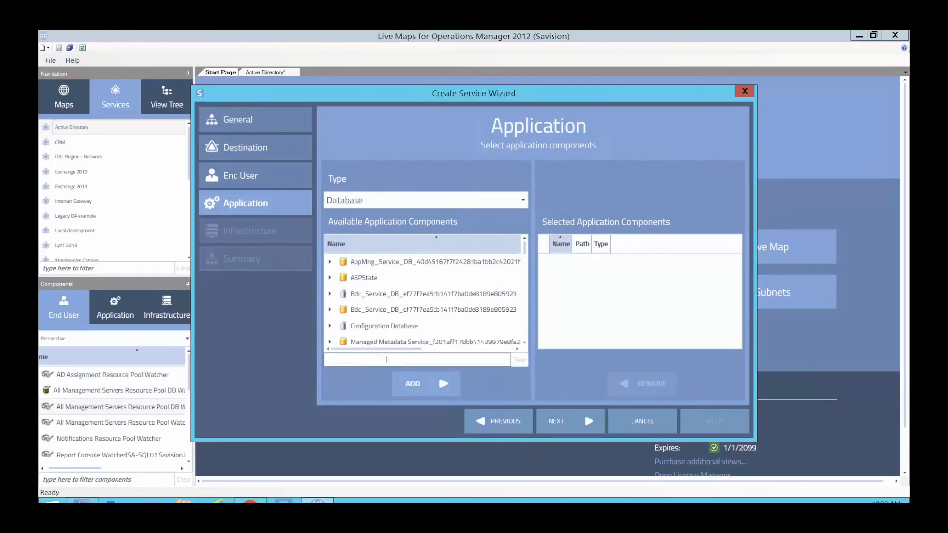
text(oper)
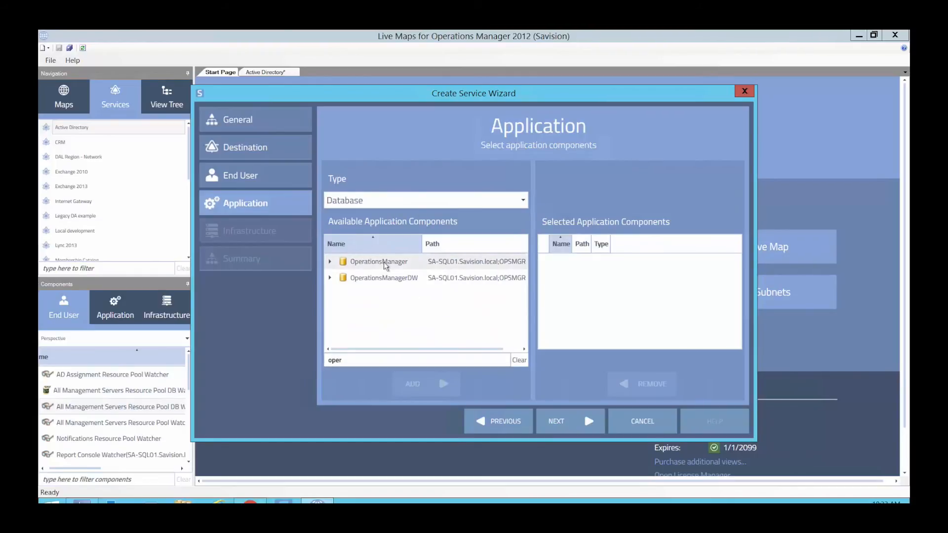
click(386, 266)
shift+click(385, 277)
drag(393, 277, 662, 275)
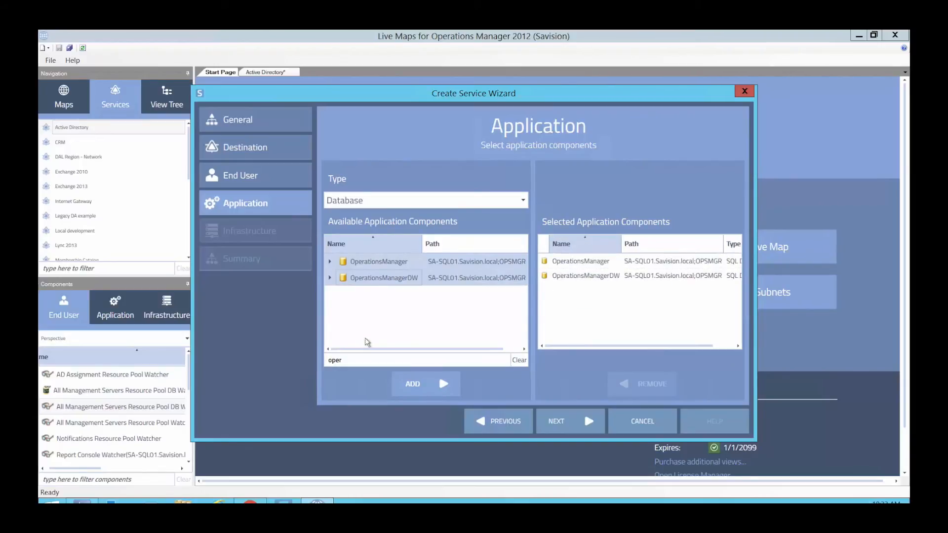
- Filter the Web Site components by "SCOM" and add Default Web Site and Live Maps 2012 Web Console as application components
click(473, 206)
scroll(400, 284, down, 2)
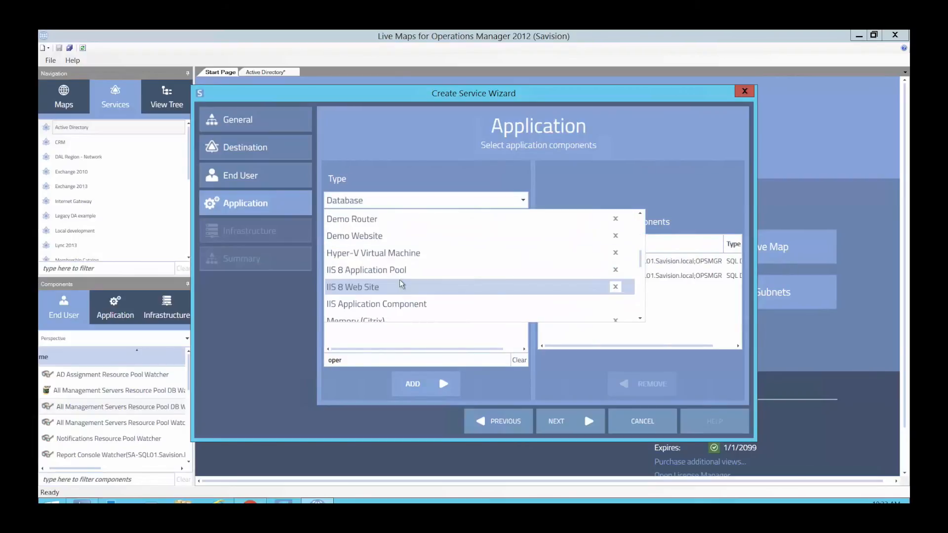
scroll(400, 287, down, 1)
scroll(400, 289, down, 5)
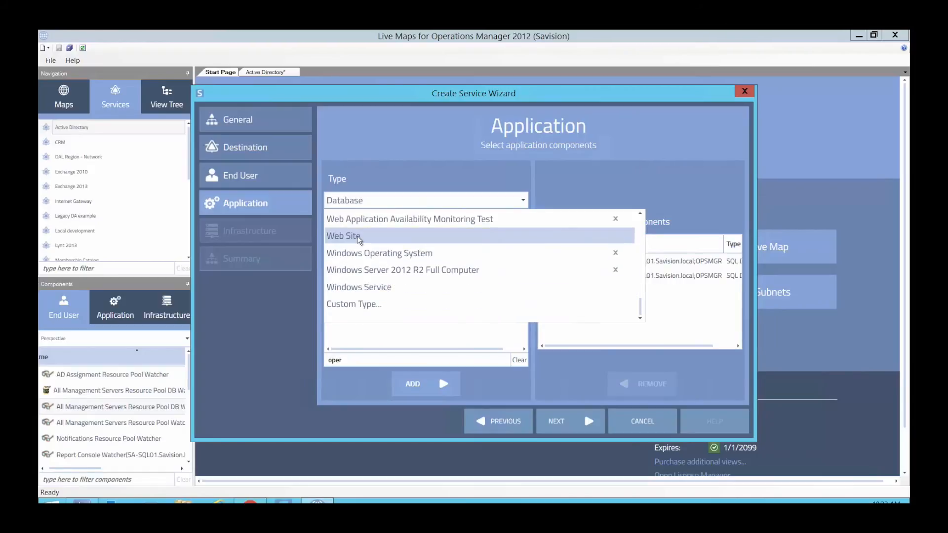
click(360, 237)
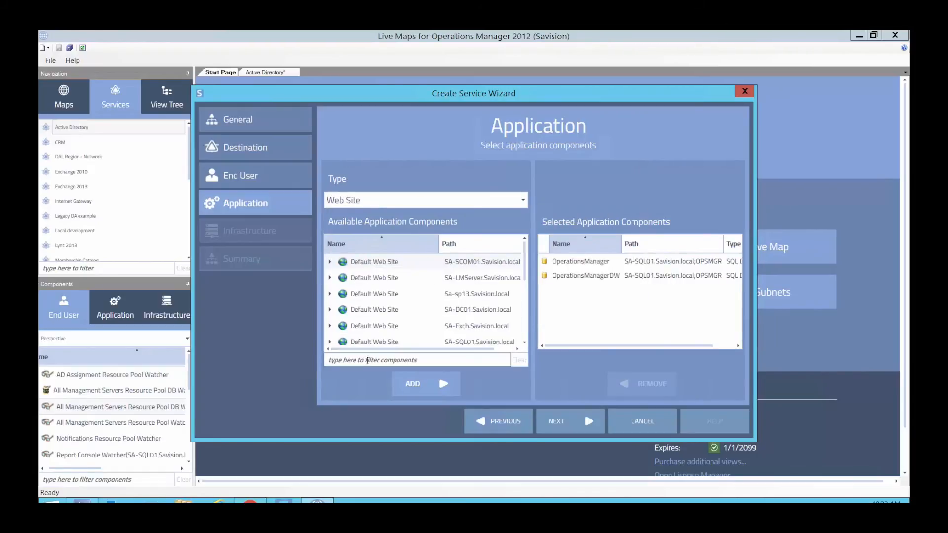
click(374, 358)
text(SCOM)
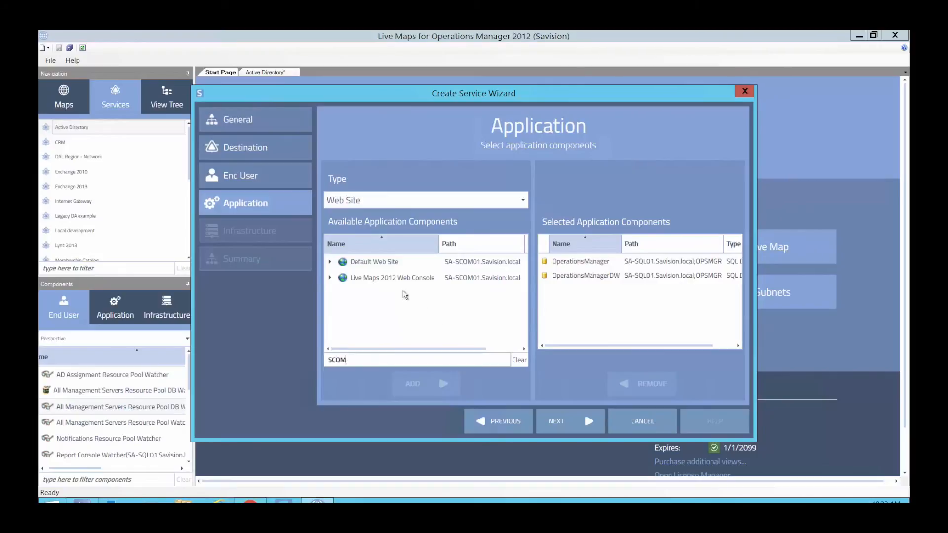
click(370, 261)
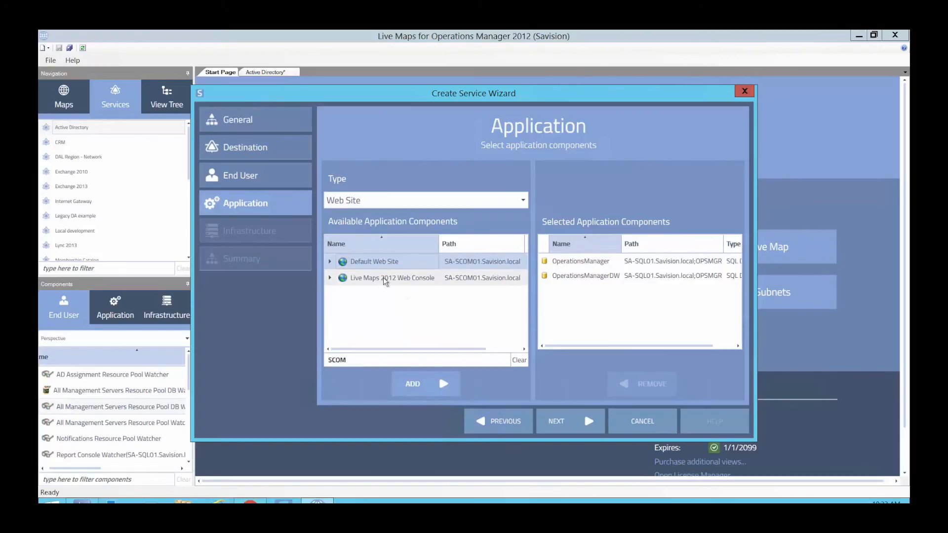
ctrl+click(385, 279)
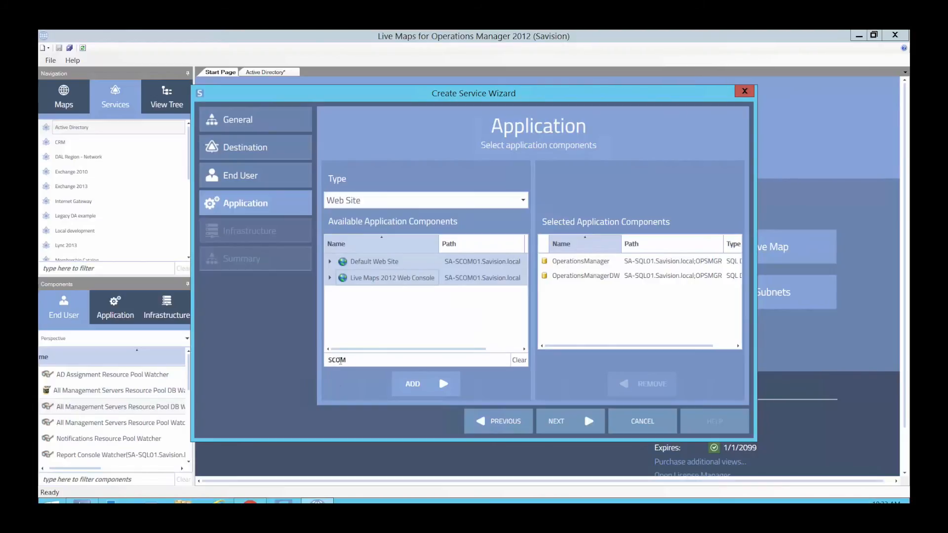
click(341, 361)
drag(379, 277, 574, 302)
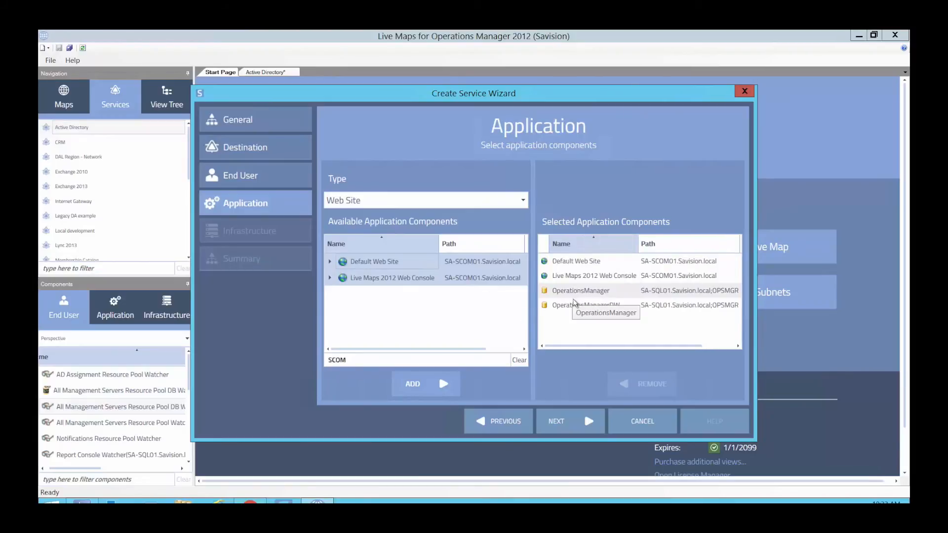
- Add the Windows Service component Data Access Service - SA-SCOM01.Savision.local and accept the application components
click(438, 200)
click(384, 286)
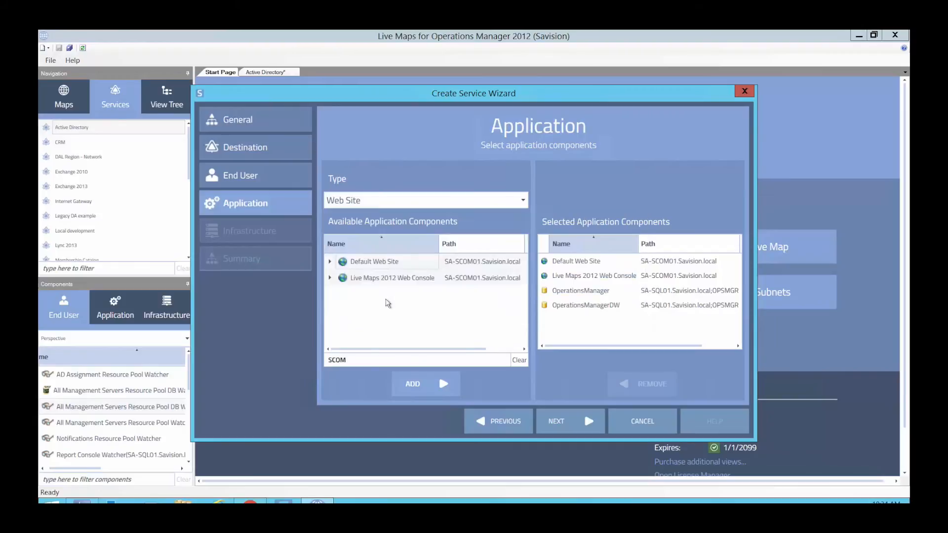
drag(382, 267, 570, 328)
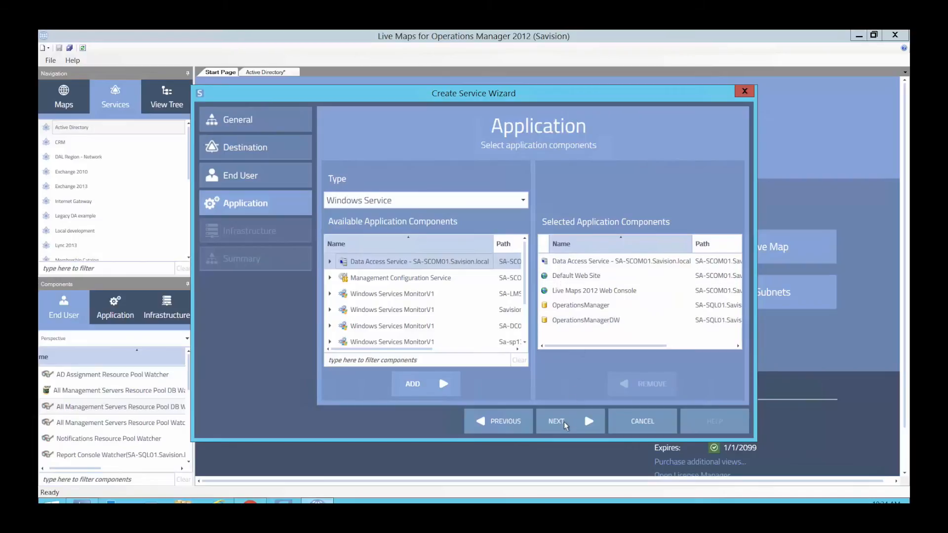
click(566, 425)
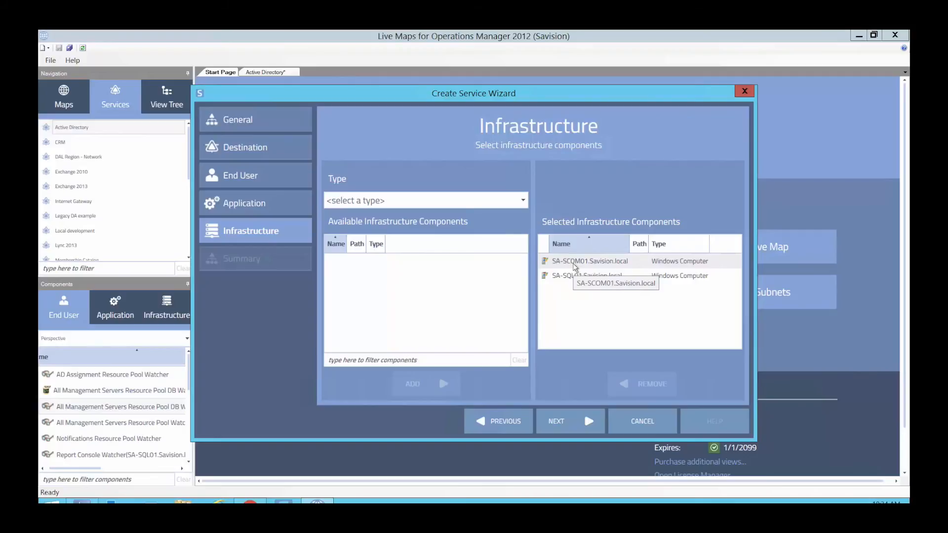
- Review the available Windows Server infrastructure components, accept the preselected SCOM and SQL servers, and create the service
click(486, 200)
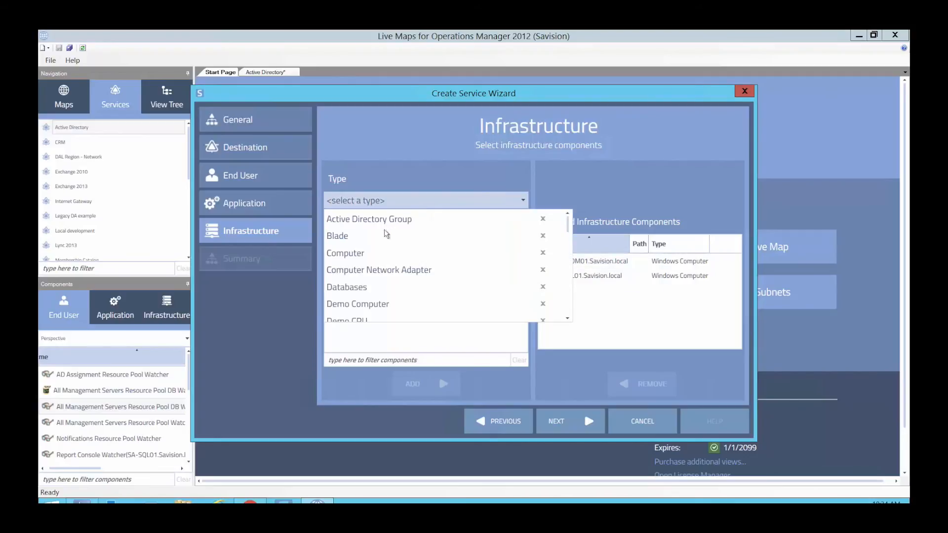
scroll(434, 271, down, 3)
scroll(372, 306, down, 5)
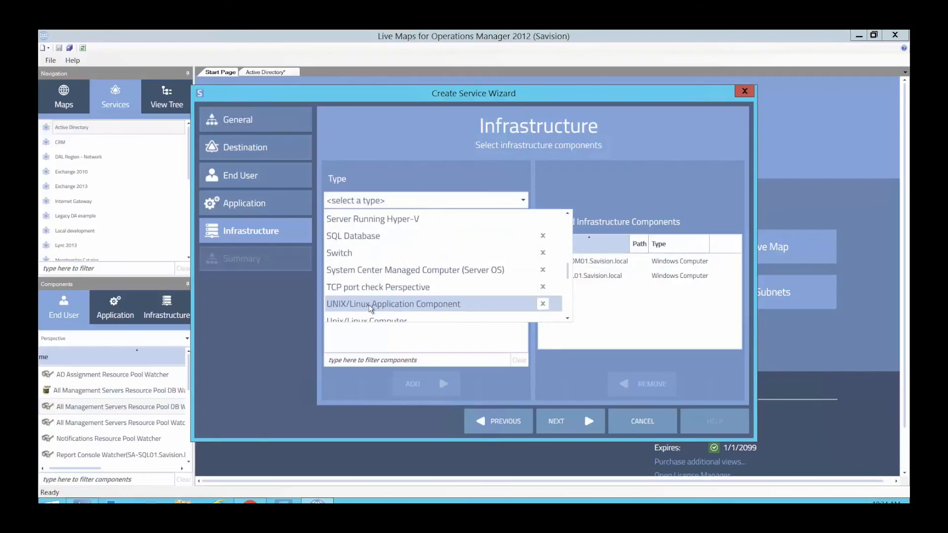
scroll(371, 307, down, 3)
click(376, 271)
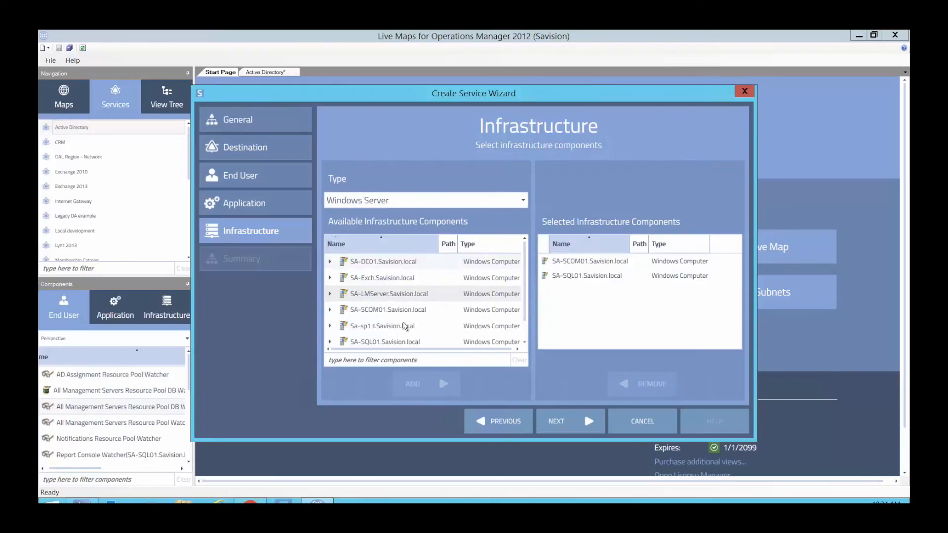
click(404, 326)
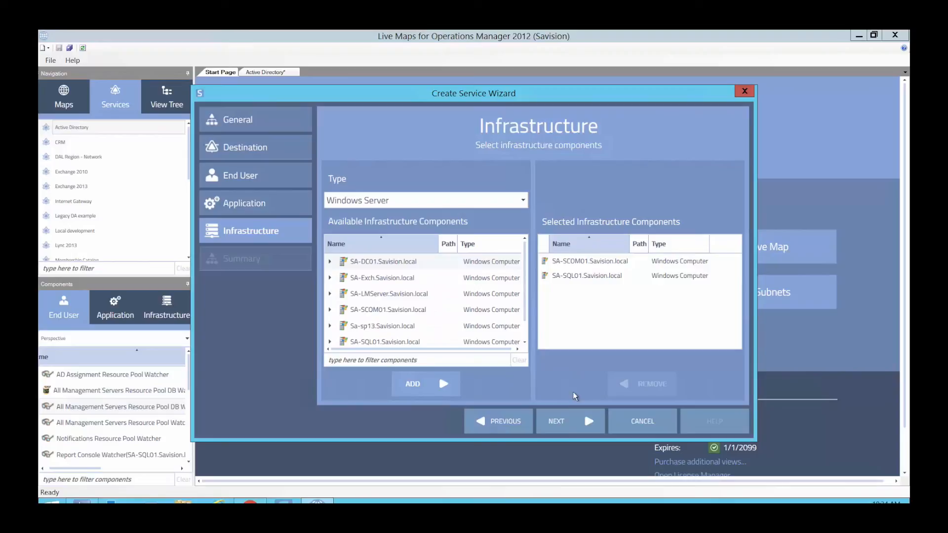
click(567, 426)
click(569, 428)
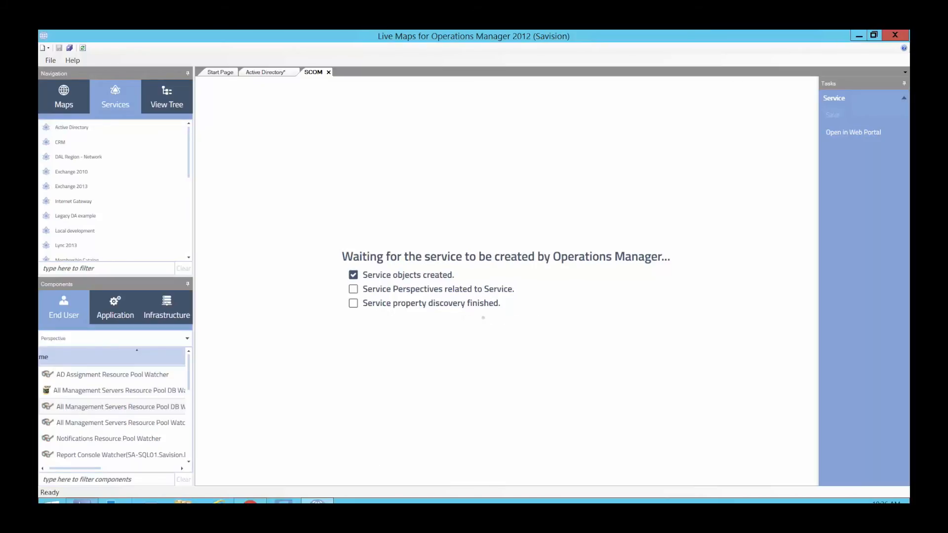
- Switch to the Operations Manager console and open the All Services Dashboard
click(82, 501)
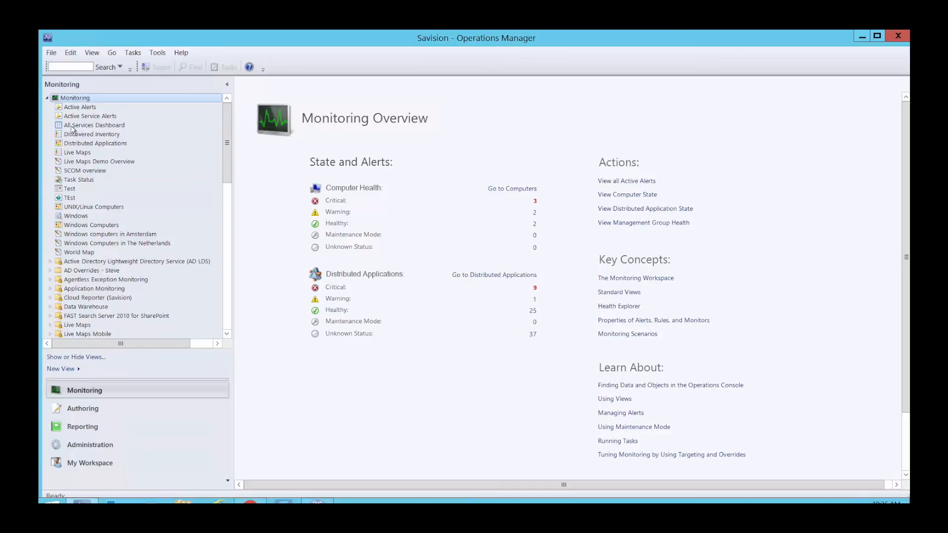
click(92, 126)
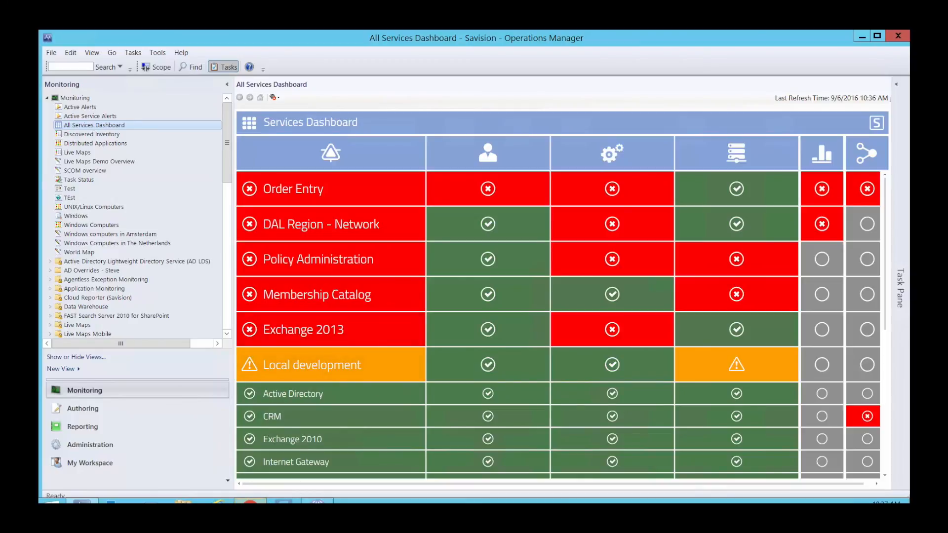
- Switch to the Live Maps web portal in Chrome, open the Services Overview and sign in
click(250, 502)
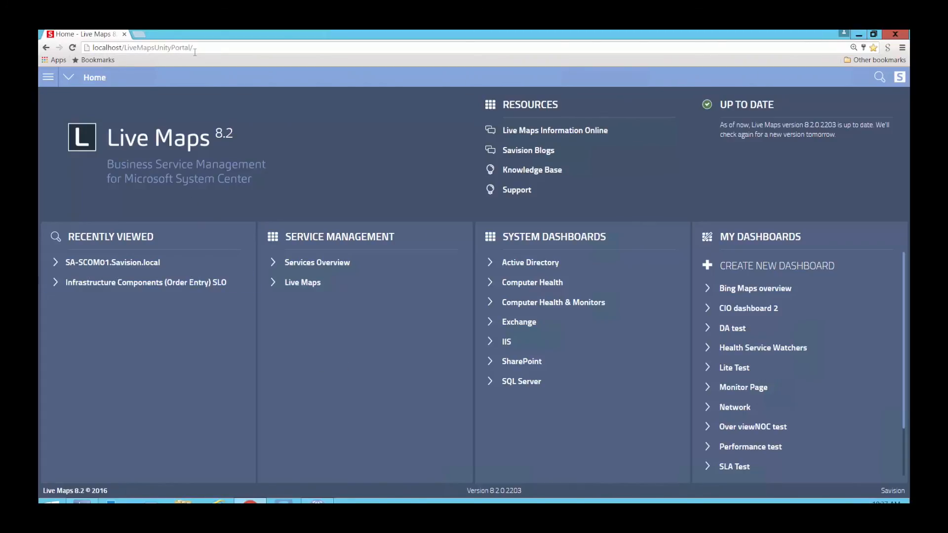
click(315, 267)
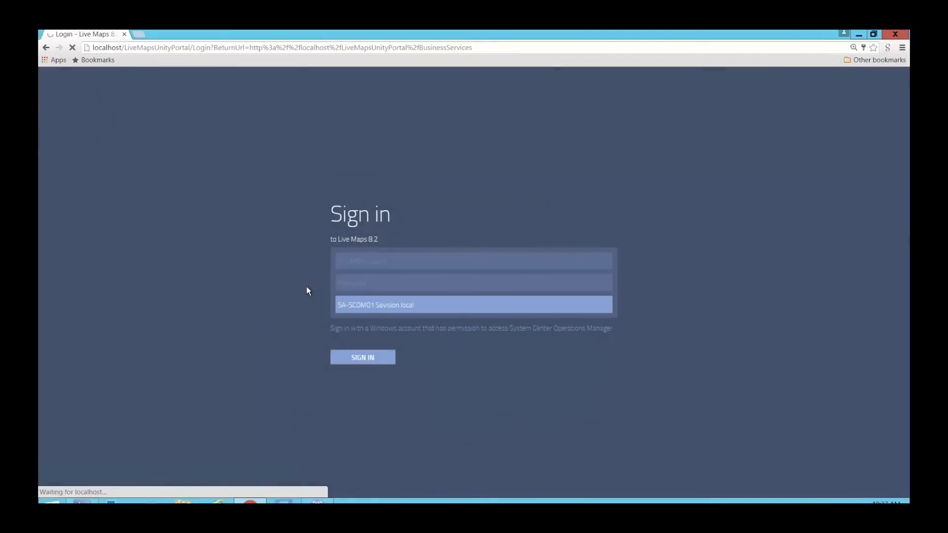
click(371, 354)
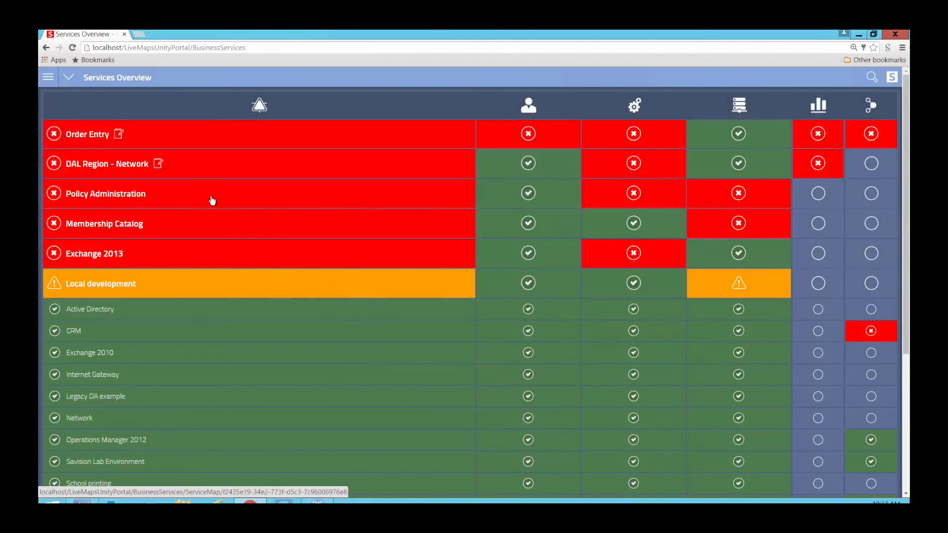
- Open the Active Directory service map, view its application components and return to the service map
click(157, 319)
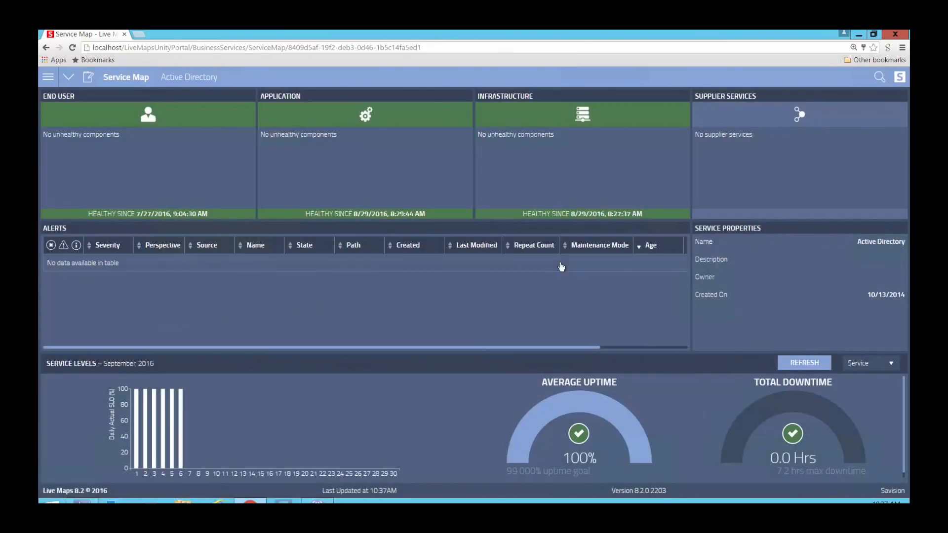
click(388, 184)
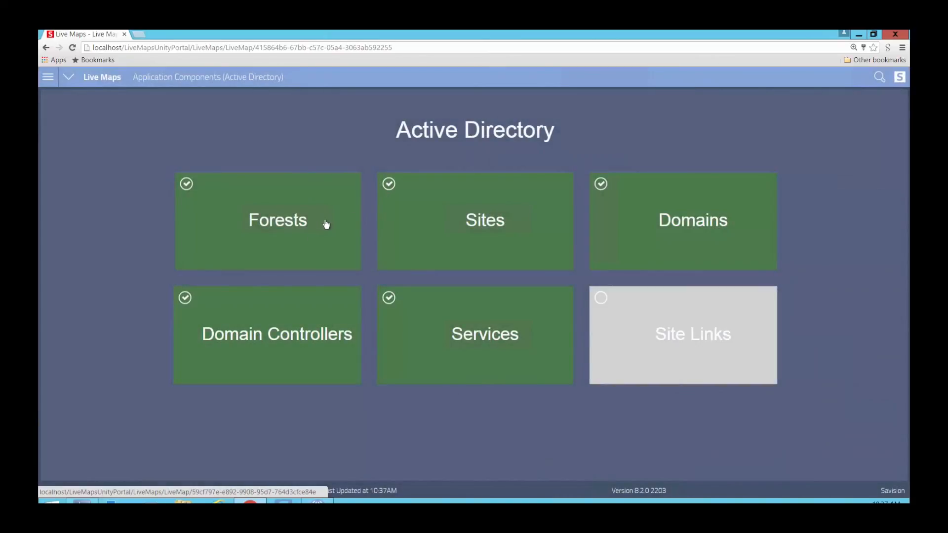
click(46, 48)
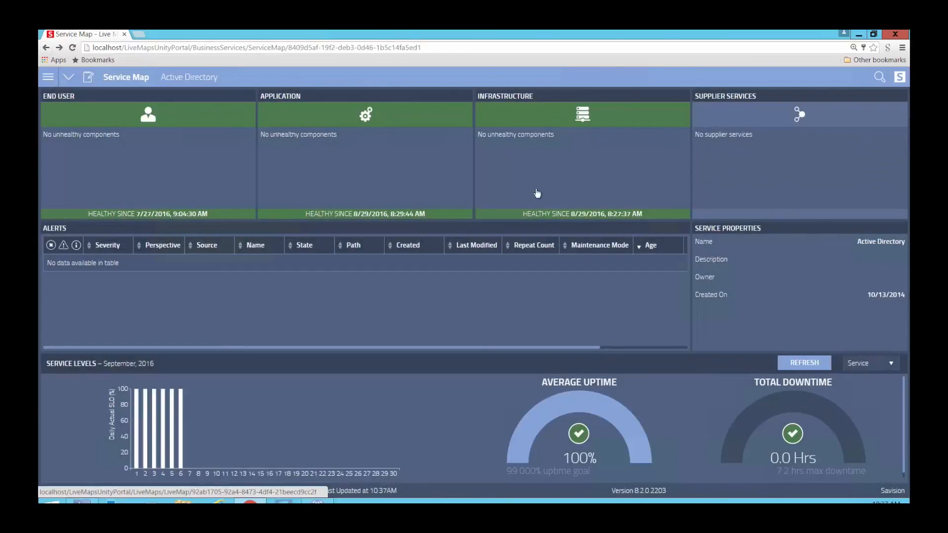
- Inspect the SA-DC01 Windows Server details under Active Directory's infrastructure components and return to the Services Overview
click(536, 192)
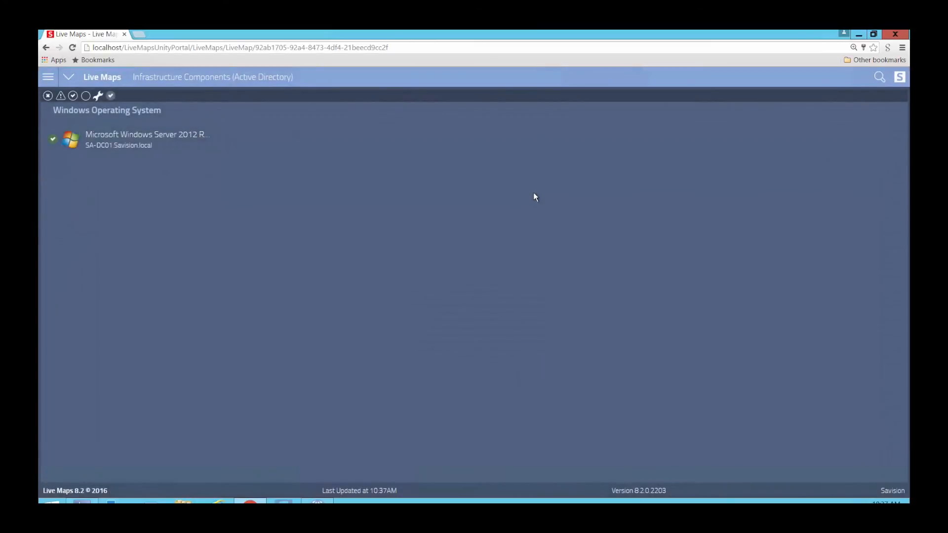
click(124, 147)
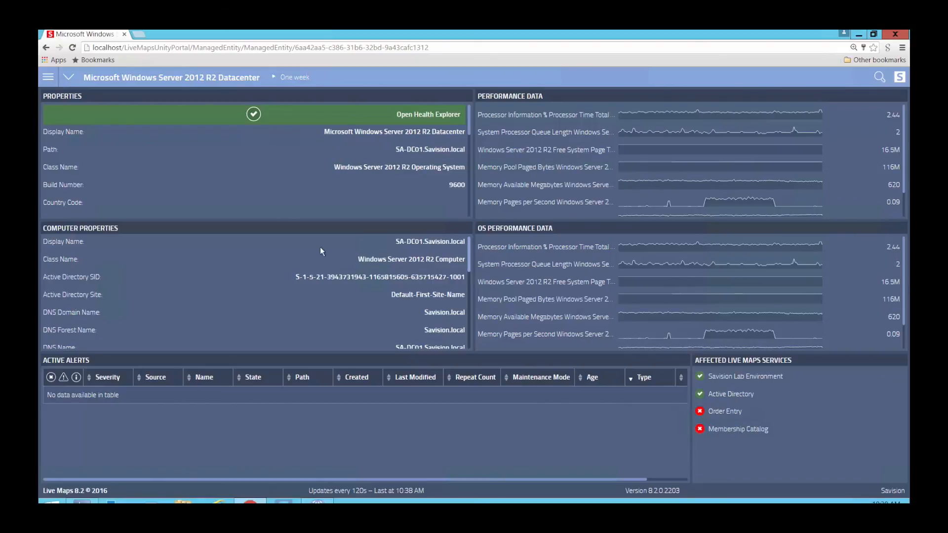
click(45, 47)
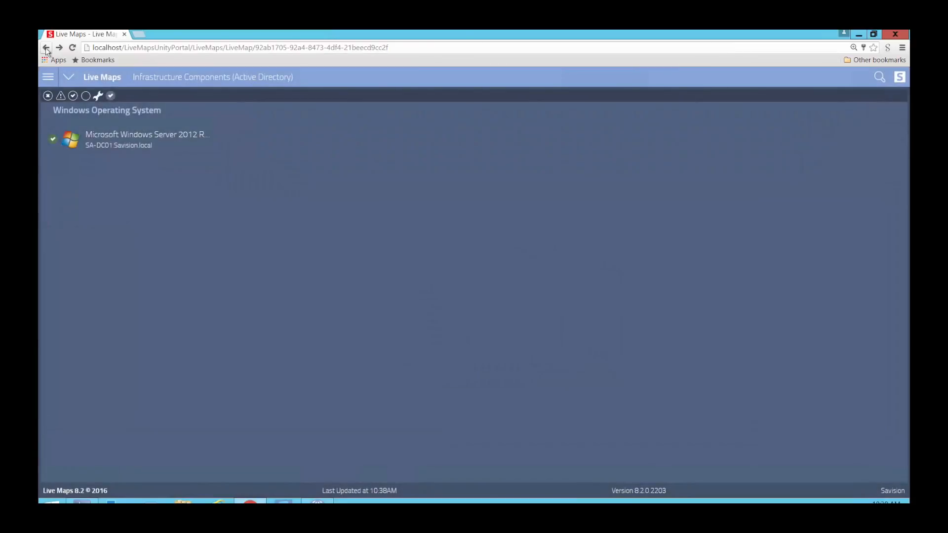
click(45, 48)
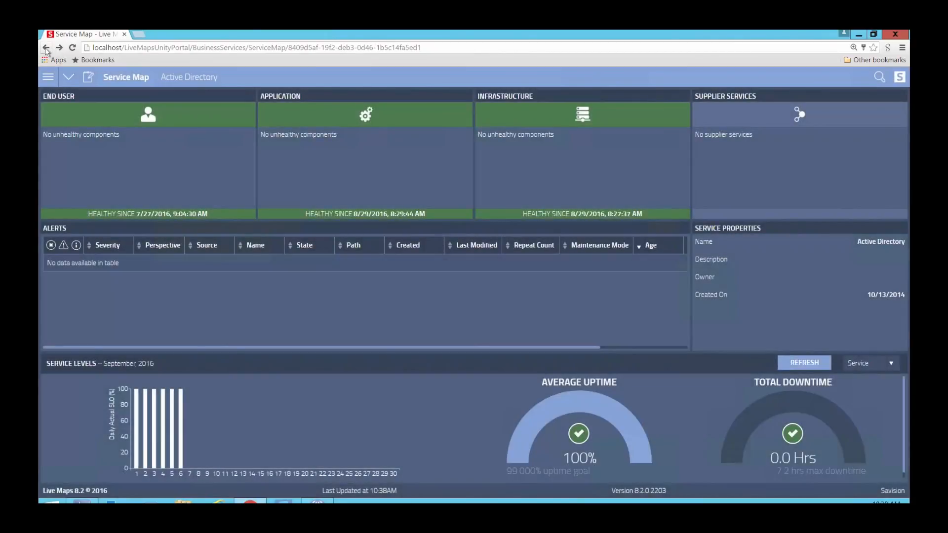
click(46, 47)
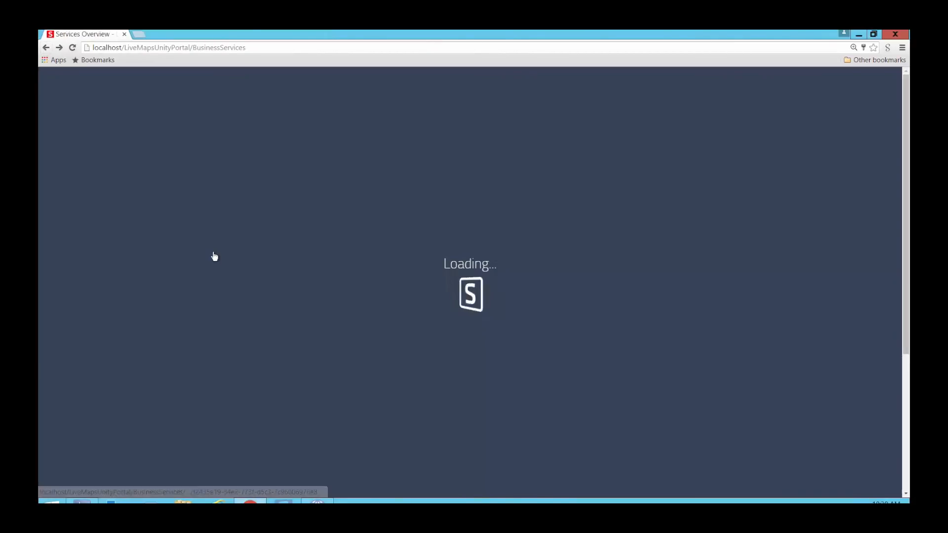